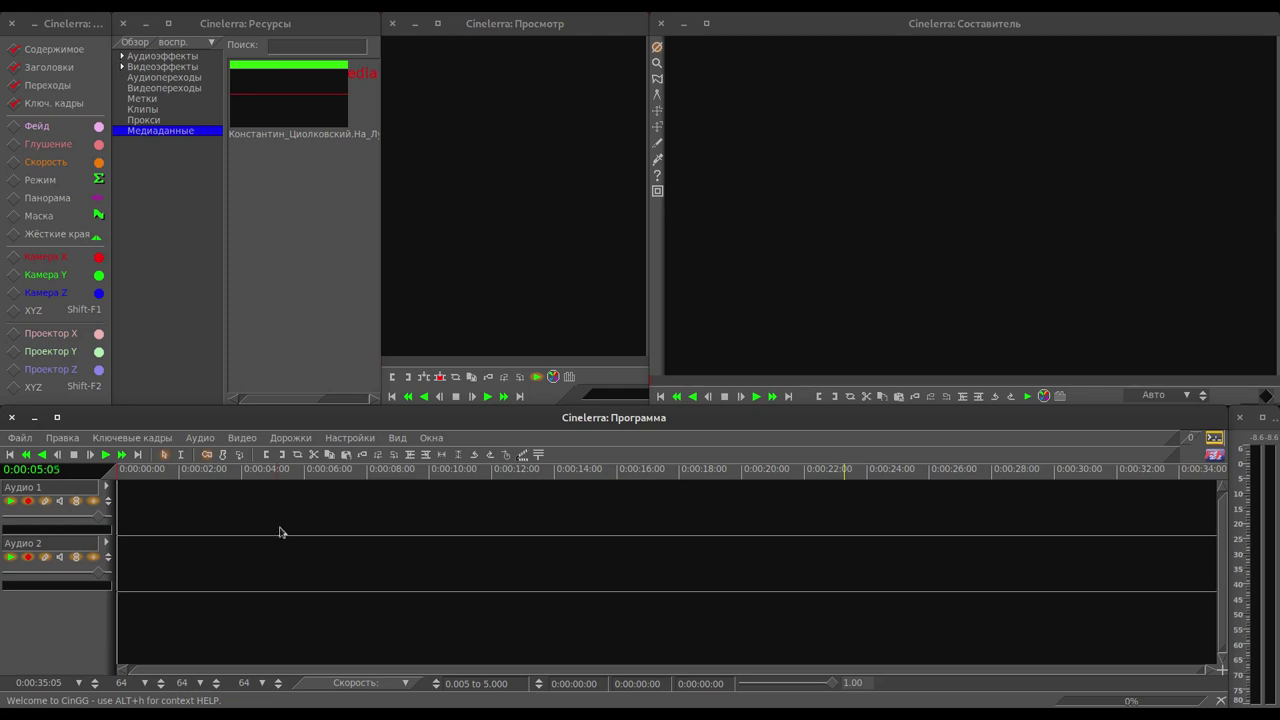
Step: Place Константин_Циолковский.На_Луне.wav at the start of both audio tracks and play it at normal speed
{"action": "left_click_drag", "start_coordinate": [292, 111], "coordinate": [178, 492]}
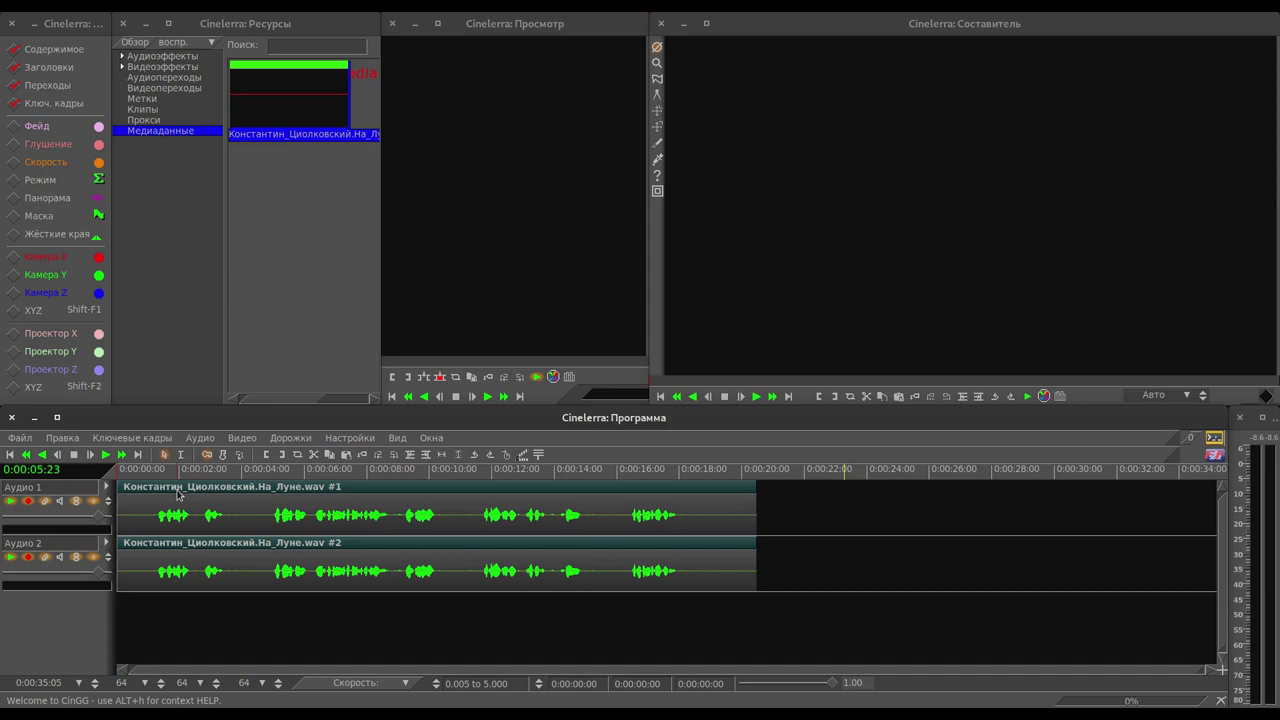
{"action": "left_click", "coordinate": [104, 455]}
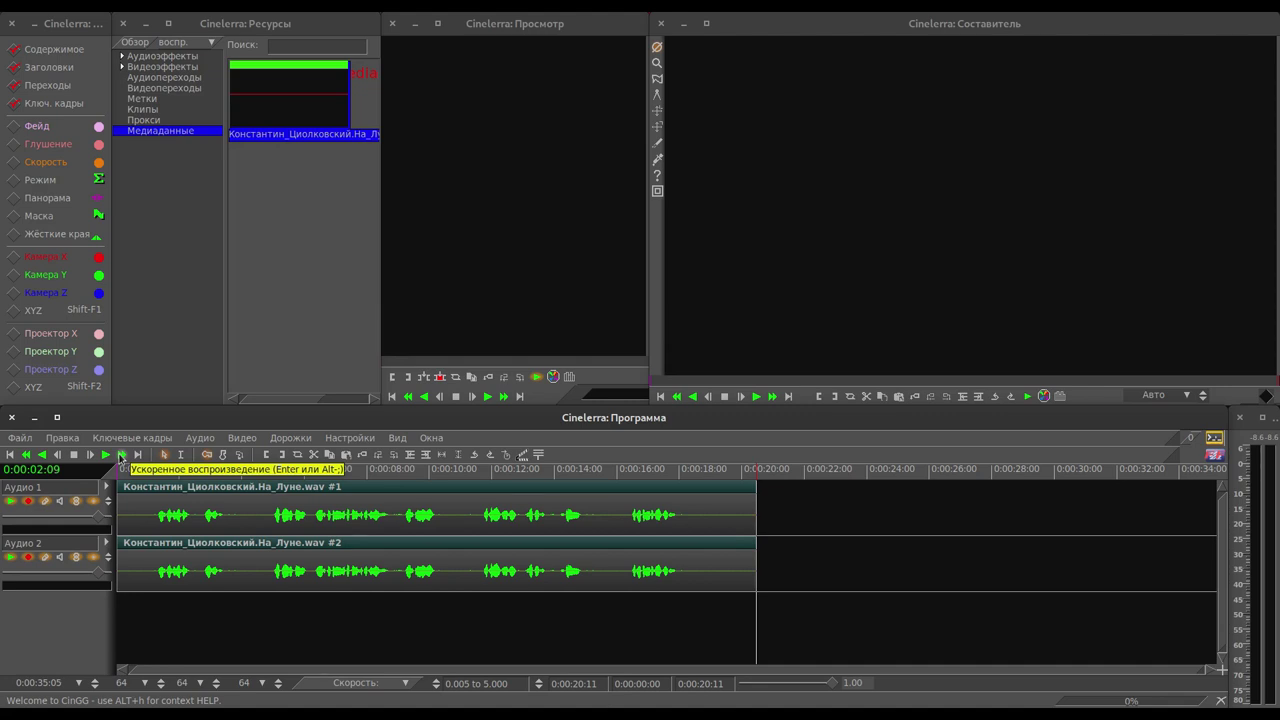
Step: Return to the beginning of the timeline and play the recording in fast-forward mode
{"action": "key", "text": "Home"}
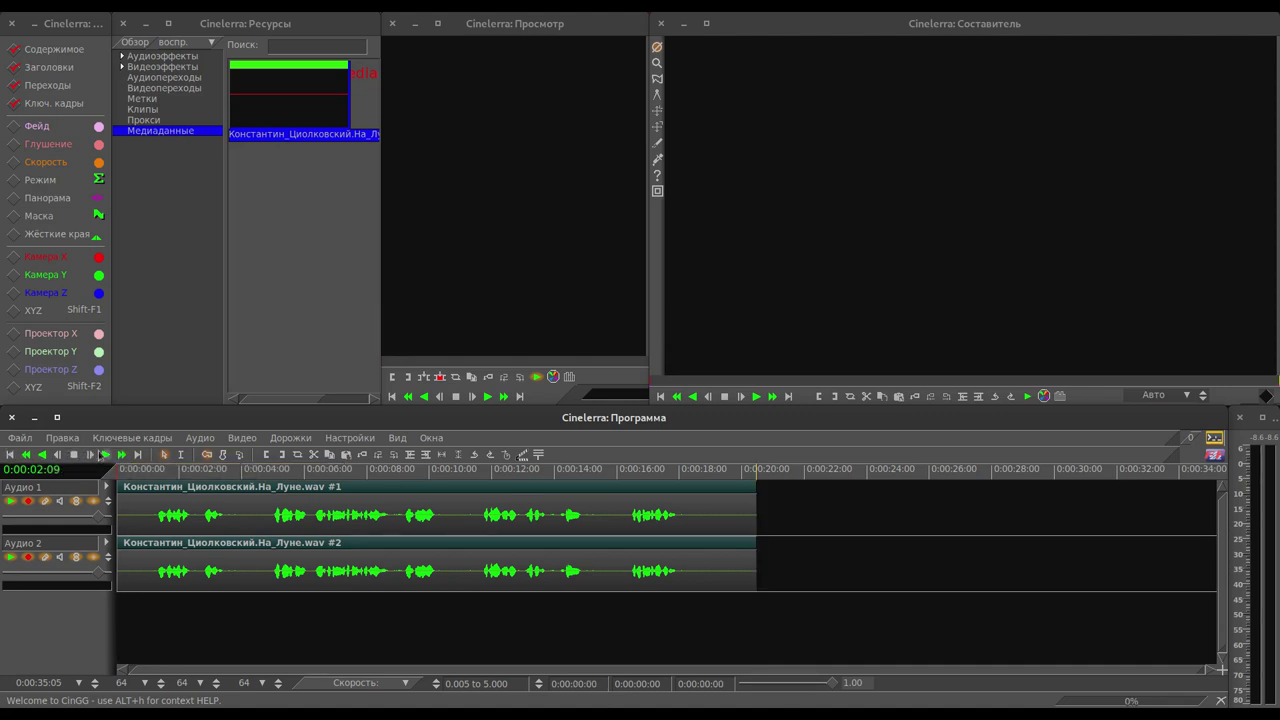
{"action": "left_click", "coordinate": [122, 455]}
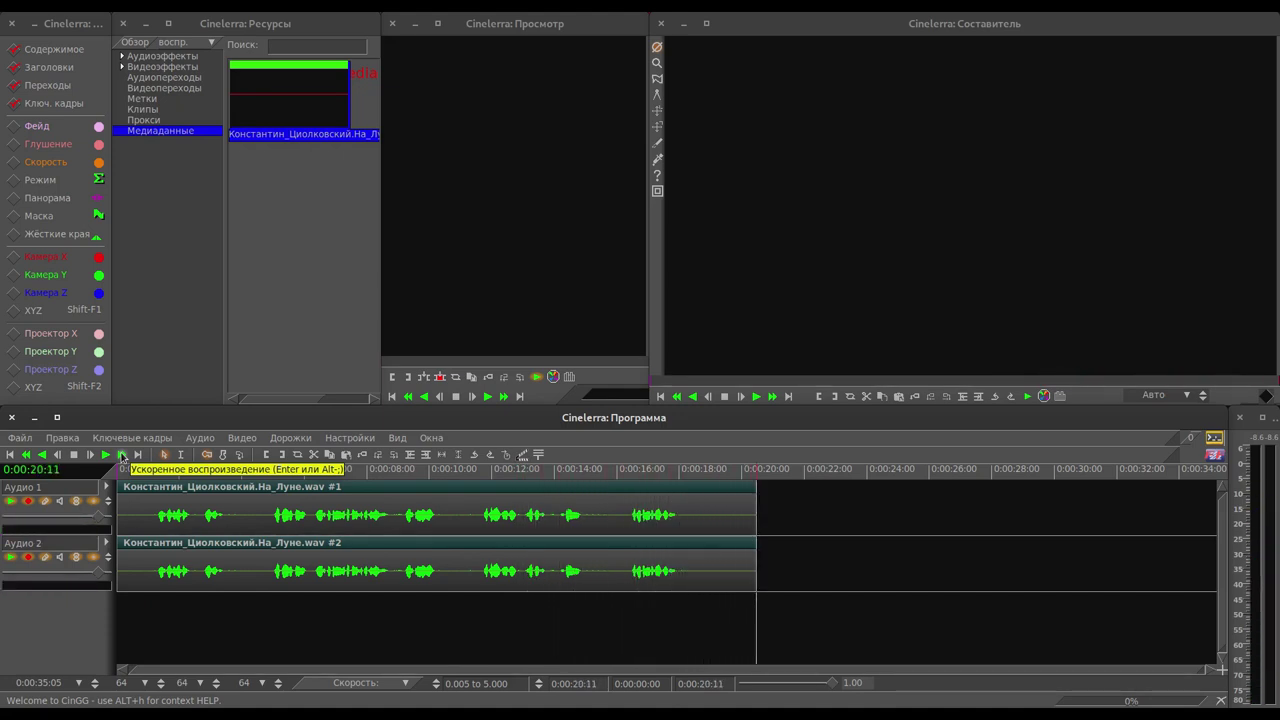
{"action": "left_click", "coordinate": [647, 524]}
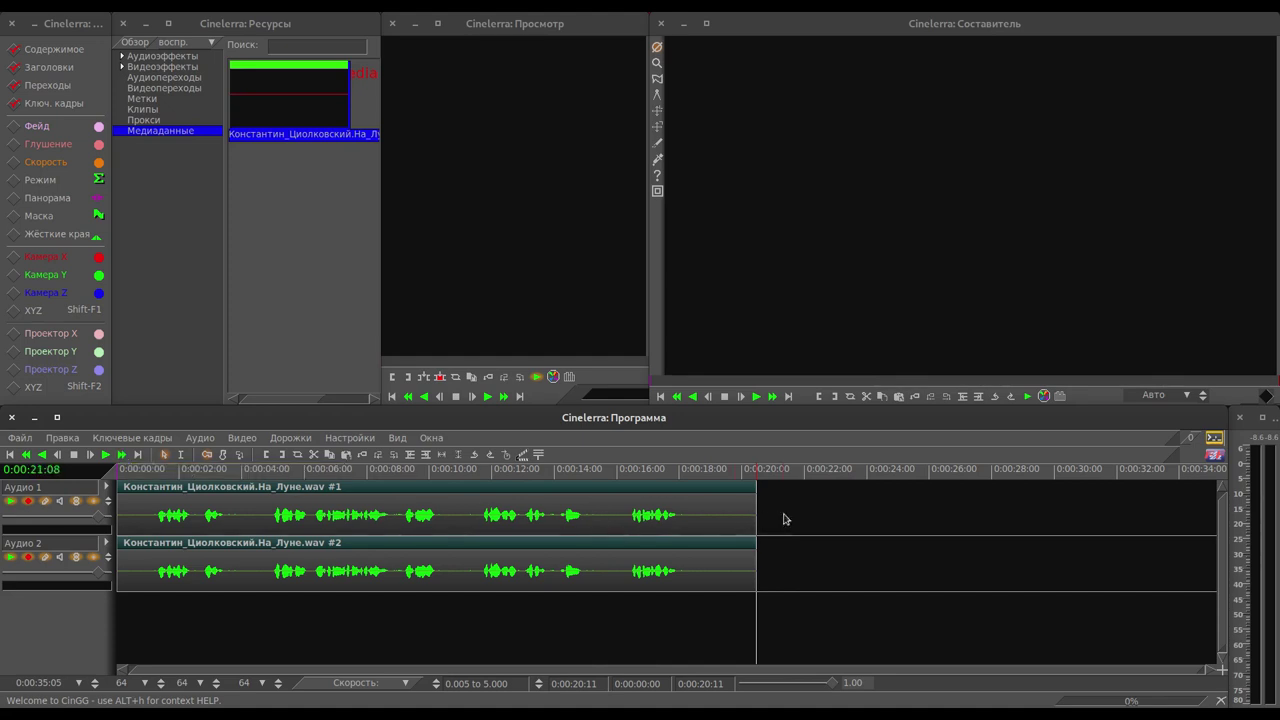
Step: Show the speed curves and add a speed keyframe of 2.00 after the clip's end, at 0:00:22:01 on both tracks
{"action": "left_click", "coordinate": [14, 163]}
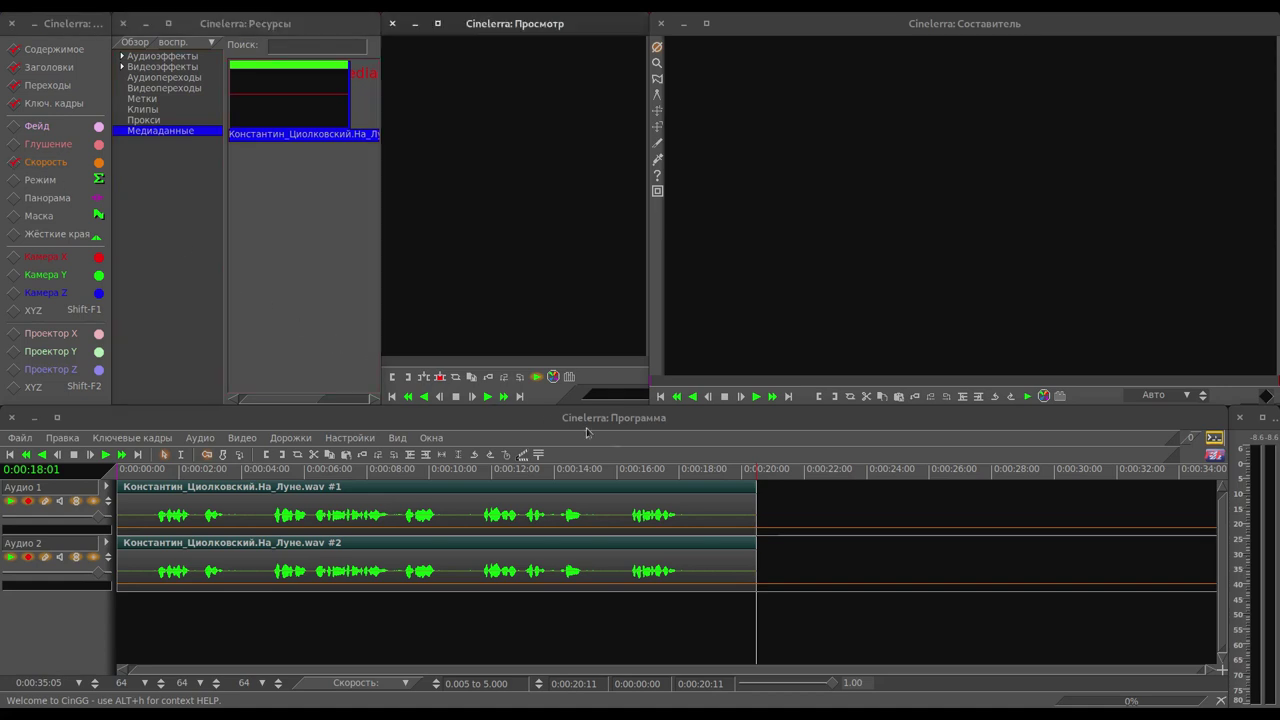
{"action": "left_click", "coordinate": [806, 488]}
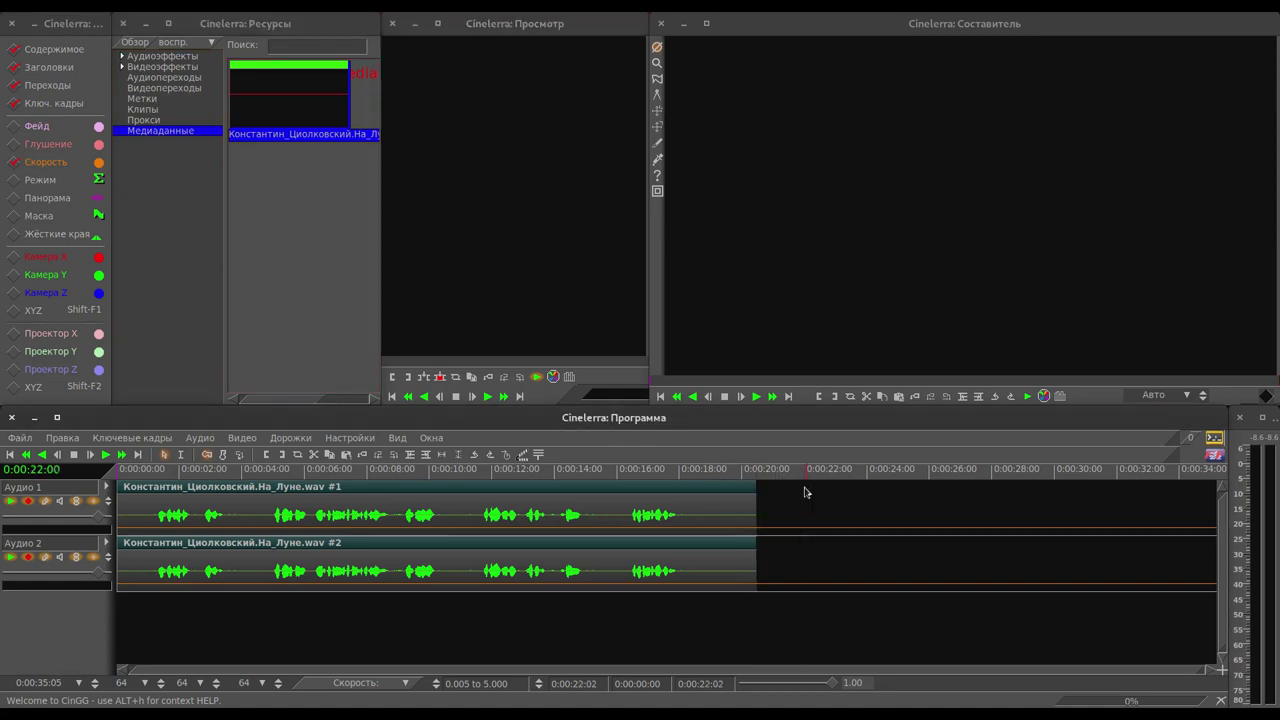
{"action": "left_click", "coordinate": [805, 528]}
{"action": "right_click", "coordinate": [806, 531]}
{"action": "left_click", "coordinate": [813, 537]}
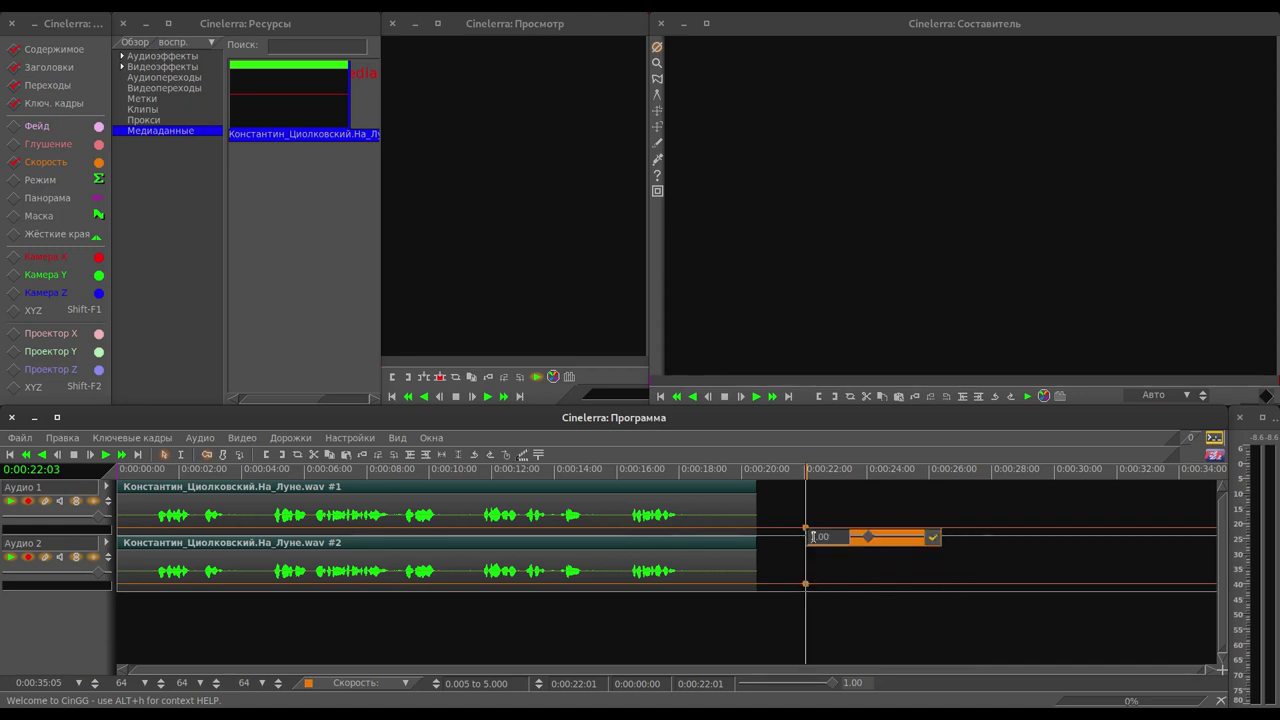
{"action": "double_click", "coordinate": [827, 538]}
{"action": "type", "text": "2"}
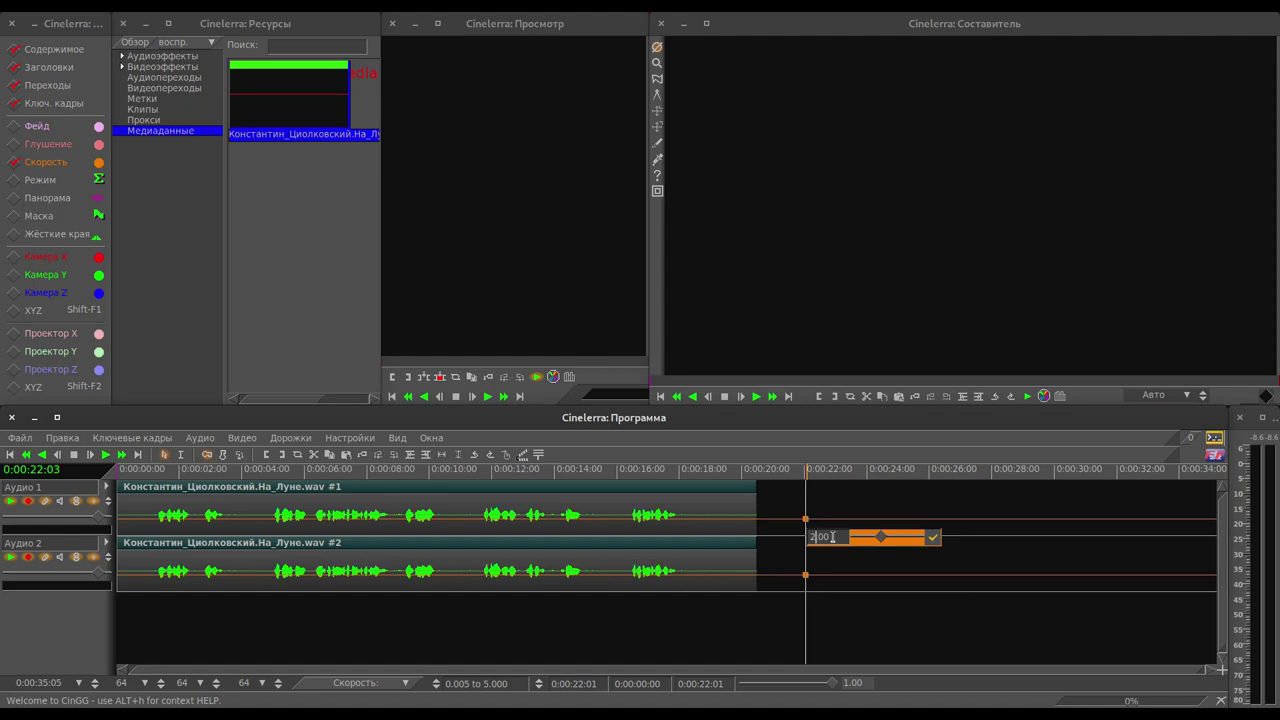
{"action": "left_click", "coordinate": [931, 539]}
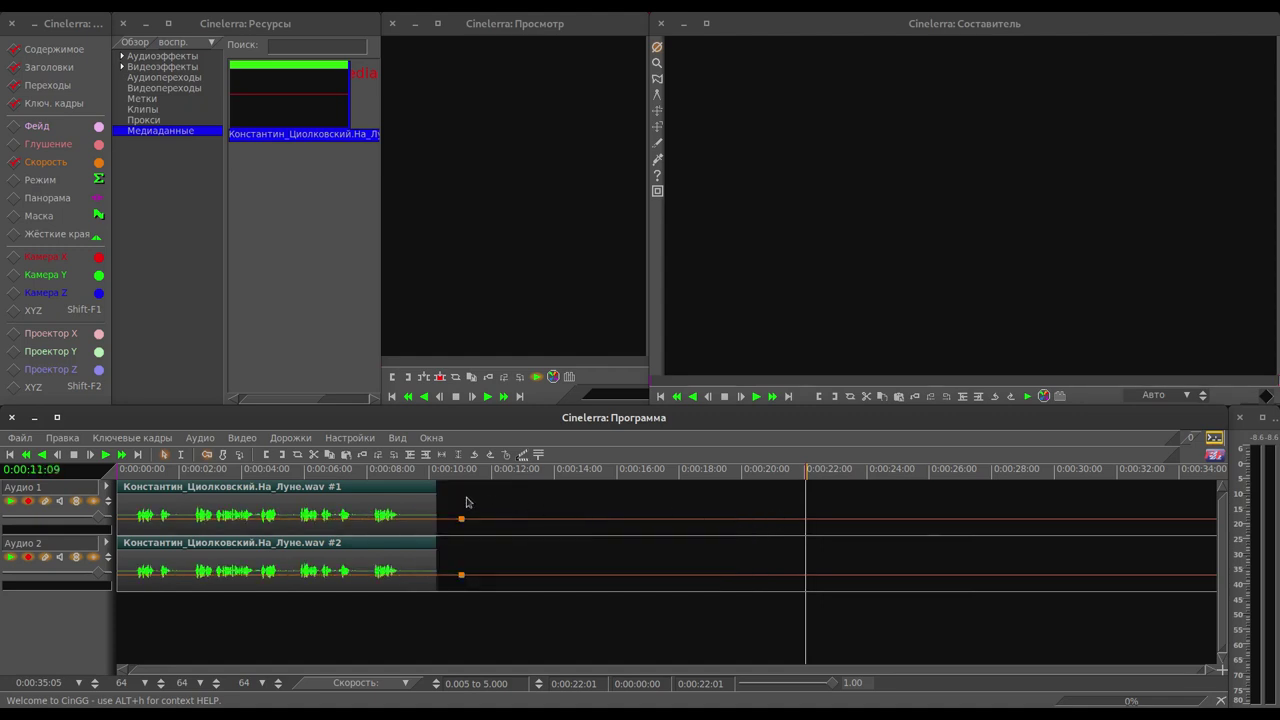
Step: Play the sped-up recording from the beginning
{"action": "left_click", "coordinate": [11, 456]}
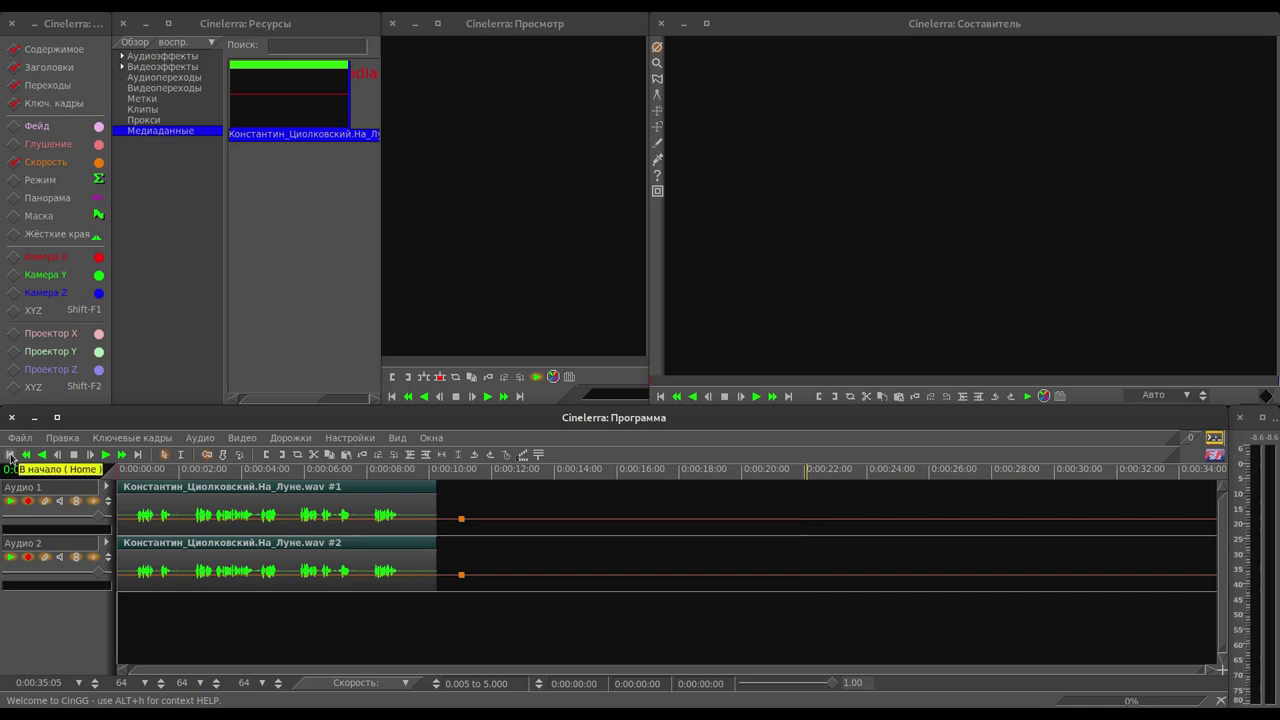
{"action": "left_click", "coordinate": [106, 455]}
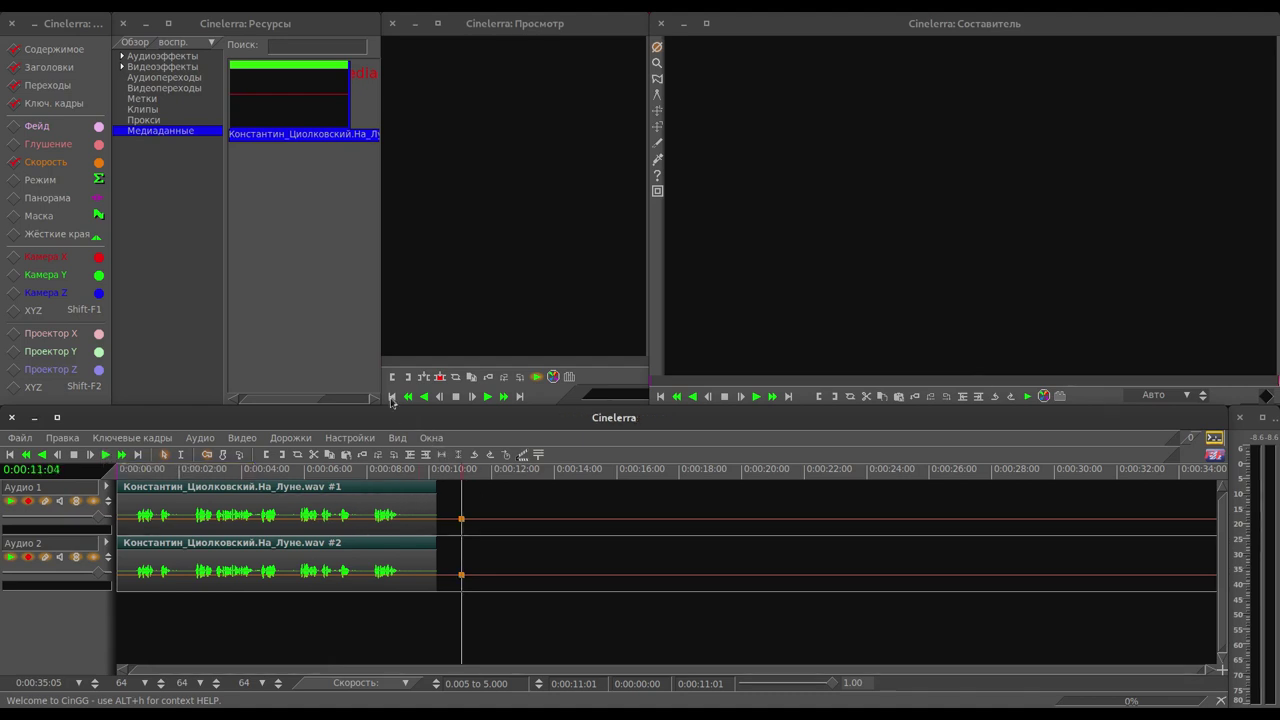
Step: Filter the audio effects by "pi" and add L_AM pitchshifter to the clips on both audio tracks
{"action": "left_click", "coordinate": [165, 56]}
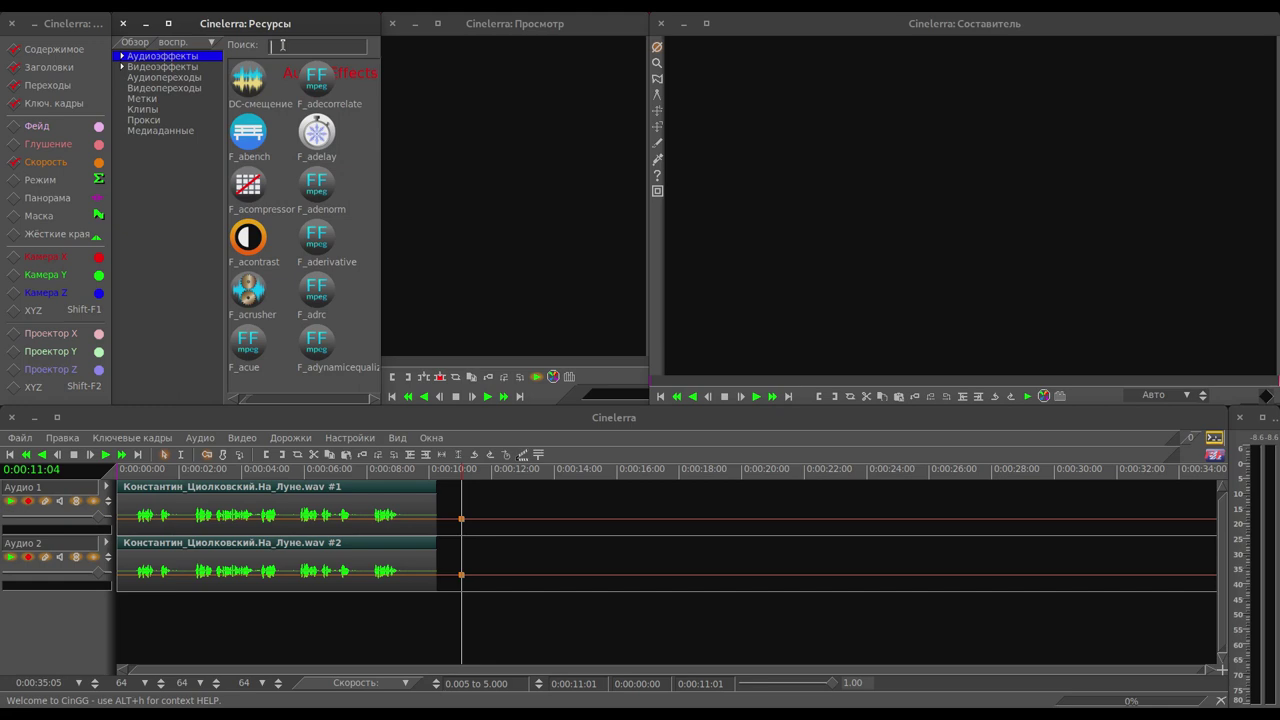
{"action": "type", "text": "pit"}
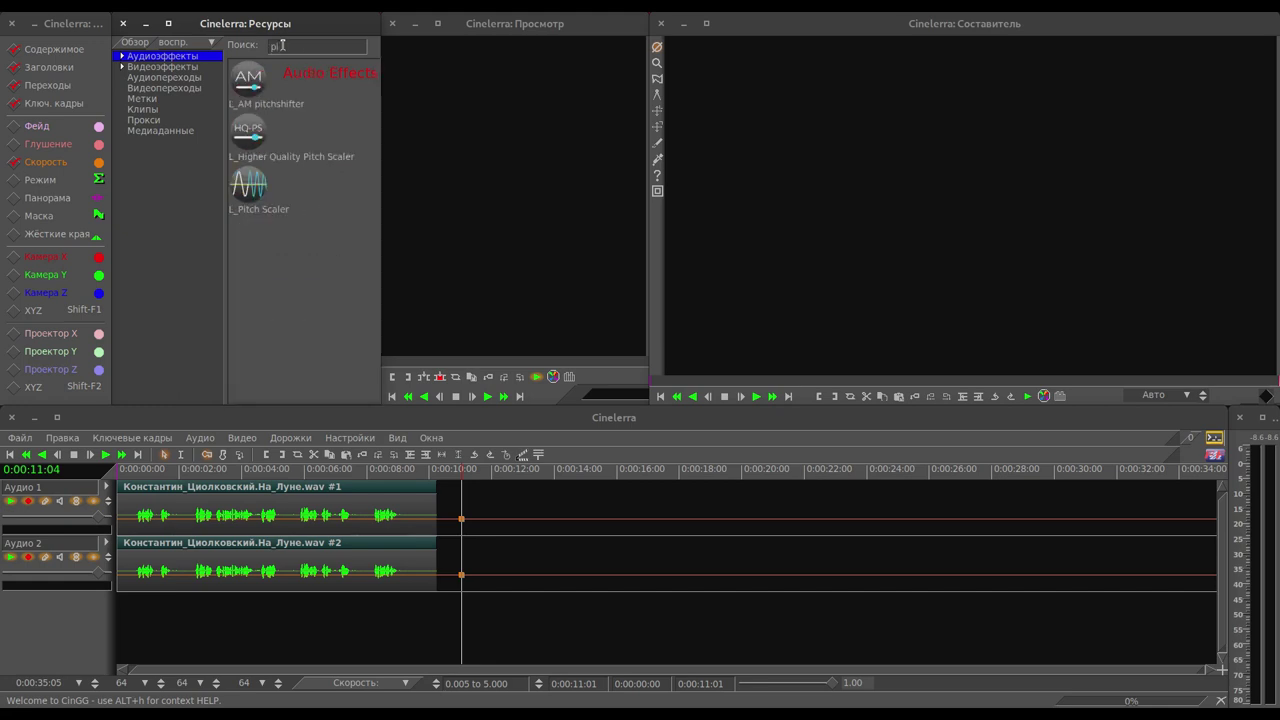
{"action": "left_click_drag", "start_coordinate": [248, 80], "coordinate": [304, 488]}
{"action": "left_click_drag", "start_coordinate": [250, 80], "coordinate": [293, 566]}
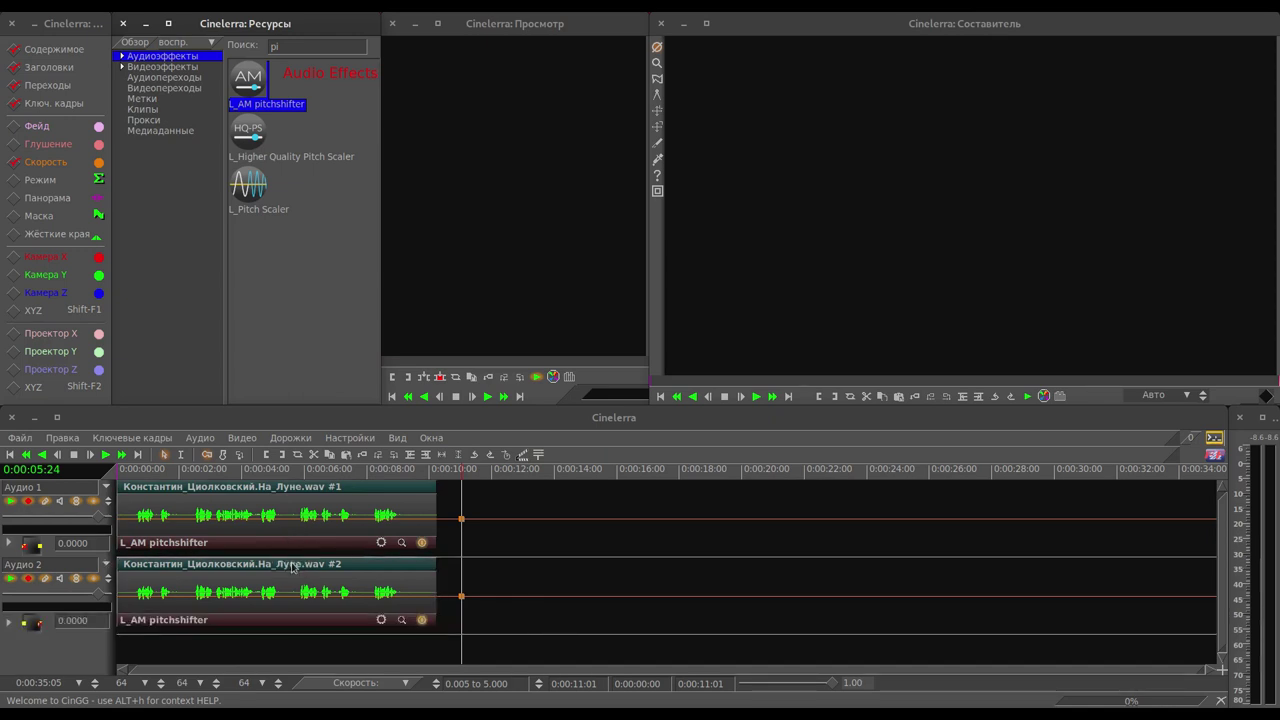
Step: With the playhead at 0:00:03:17, hide the speed curves and open both tracks' L_AM pitchshifter settings without overlap
{"action": "left_click", "coordinate": [232, 469]}
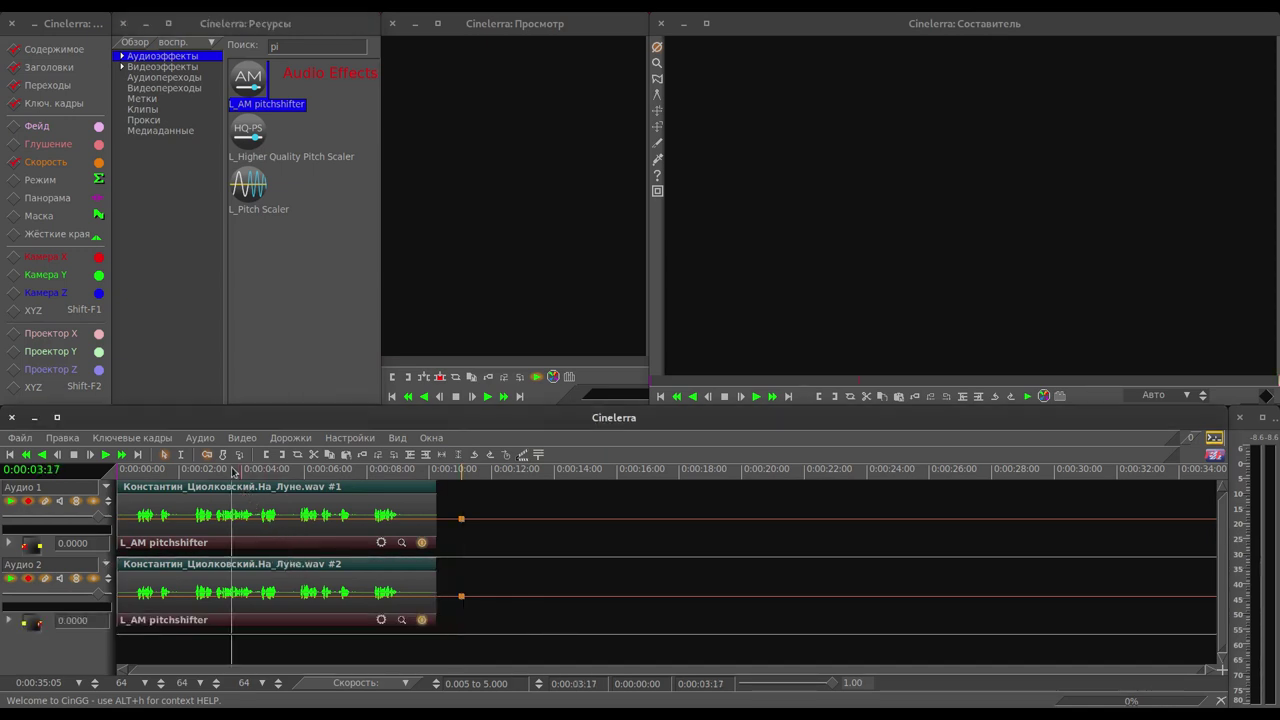
{"action": "left_click", "coordinate": [14, 162]}
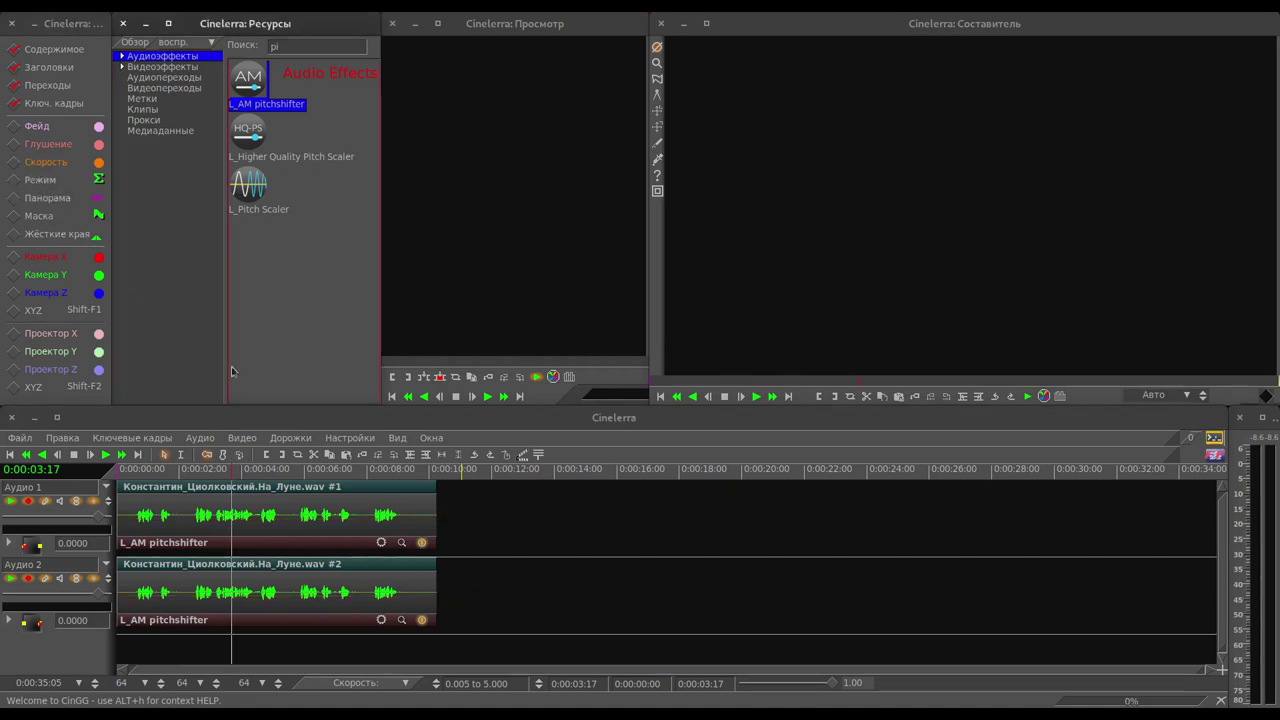
{"action": "left_click", "coordinate": [401, 541]}
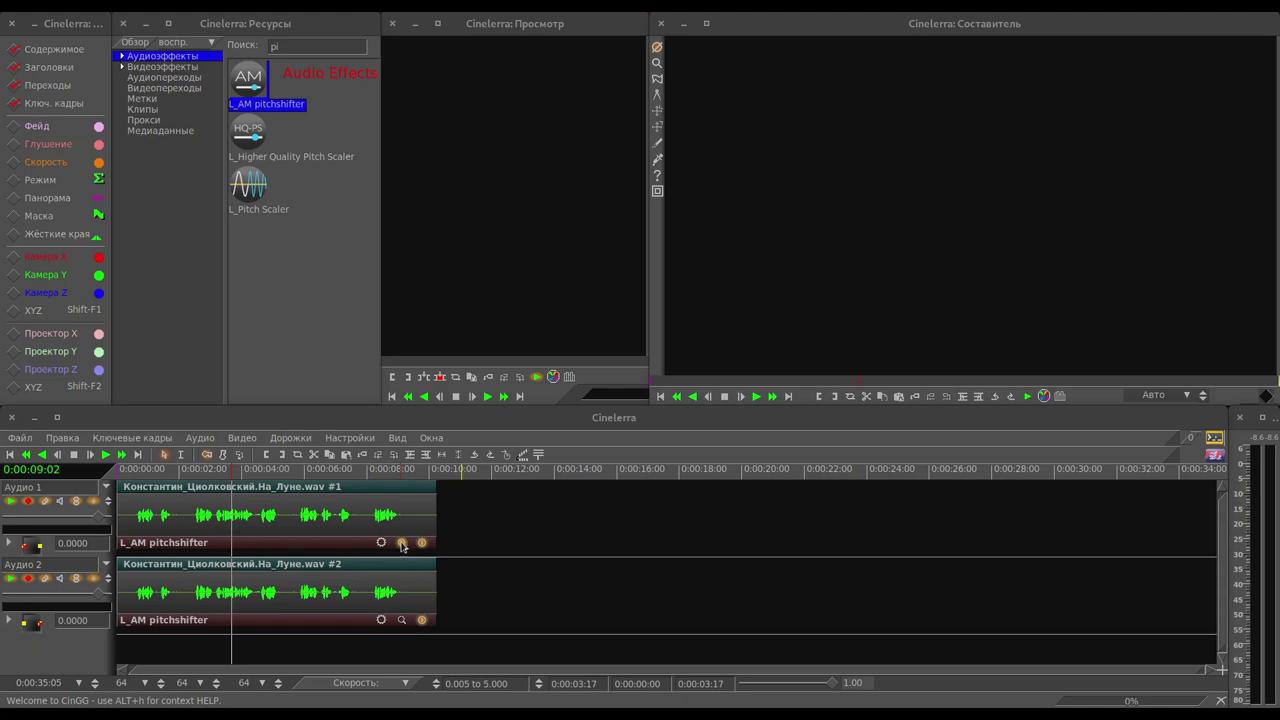
{"action": "left_click", "coordinate": [401, 619]}
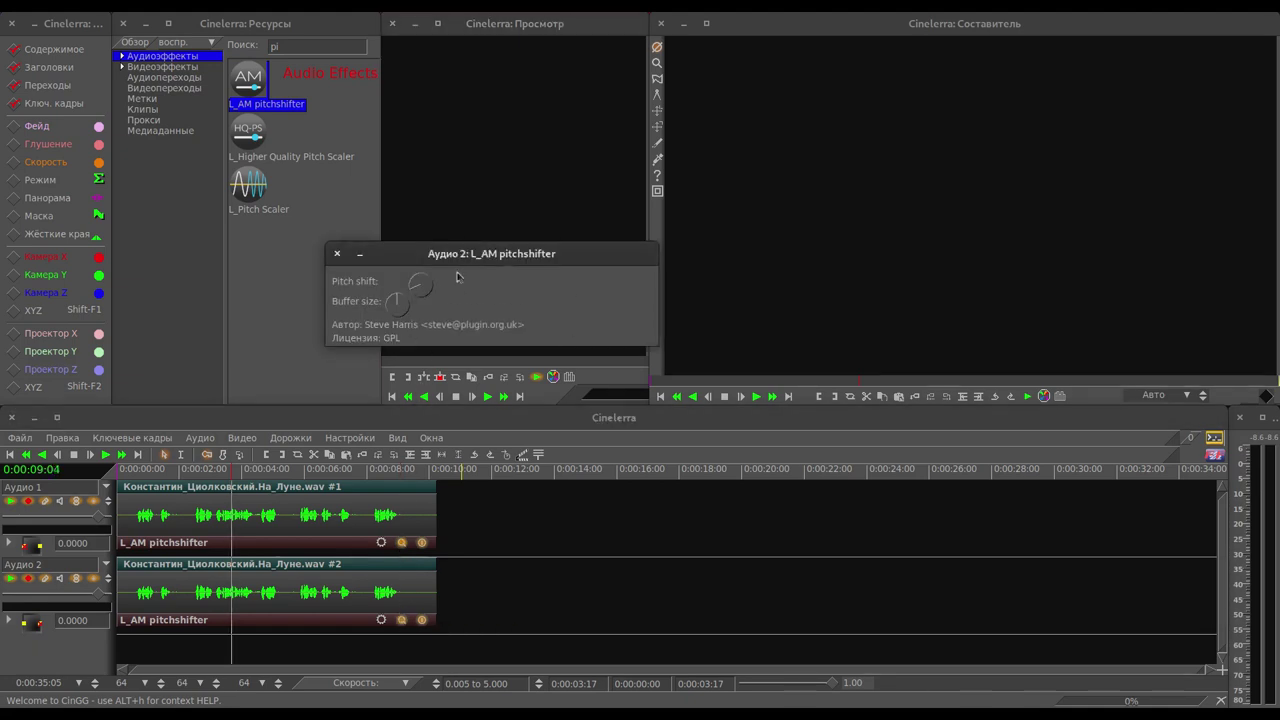
{"action": "left_click_drag", "start_coordinate": [468, 256], "coordinate": [533, 315]}
{"action": "left_click_drag", "start_coordinate": [511, 256], "coordinate": [463, 213]}
Step: Lower the pitch shift of the L_AM pitchshifter effect on Audio 1 and Audio 2, closing both settings windows
{"action": "left_click", "coordinate": [364, 246]}
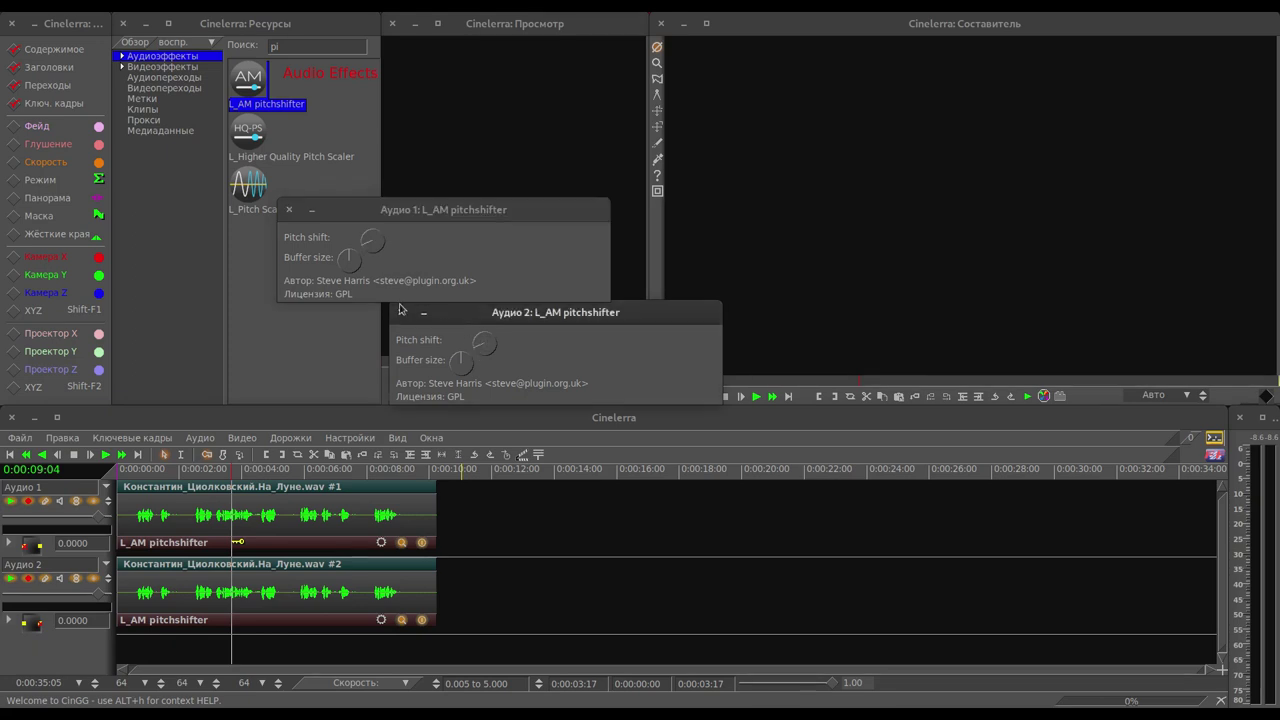
{"action": "left_click", "coordinate": [474, 350]}
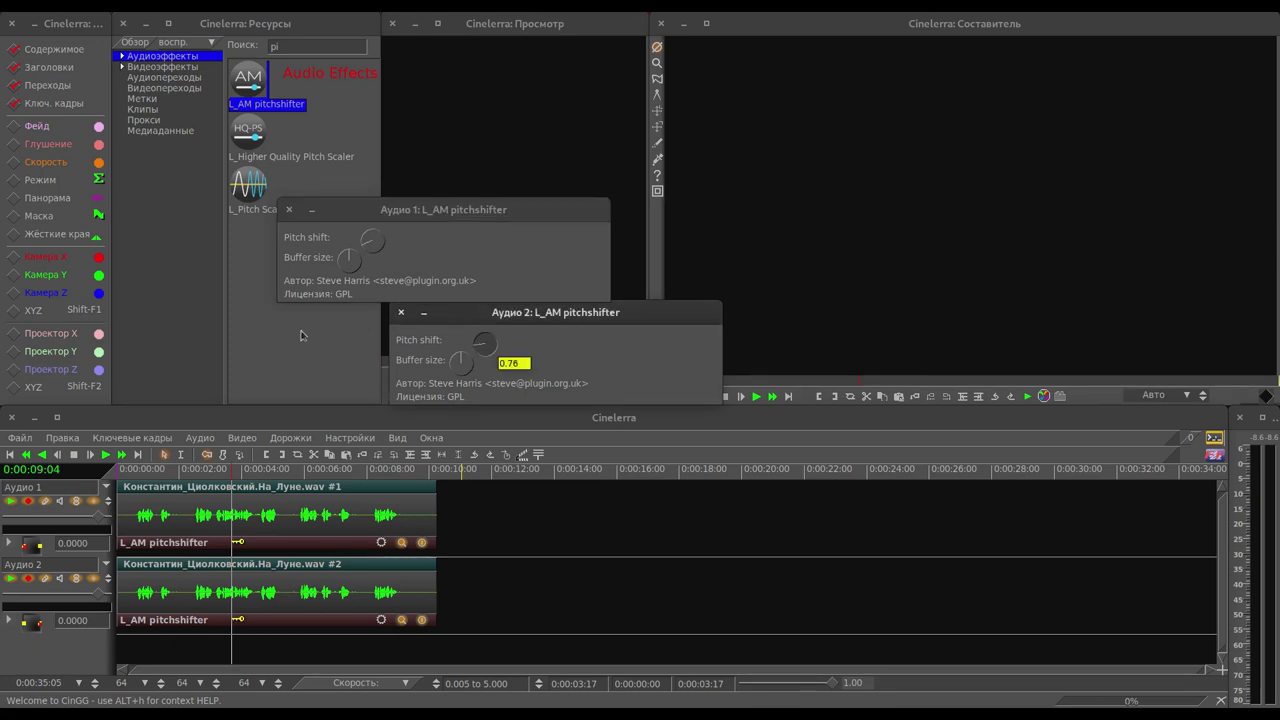
{"action": "key", "text": "Down"}
{"action": "key", "text": "Down"}
{"action": "key", "text": "Down"}
{"action": "key", "text": "Down"}
{"action": "key", "text": "Down"}
{"action": "left_click", "coordinate": [402, 314]}
{"action": "left_click", "coordinate": [290, 210]}
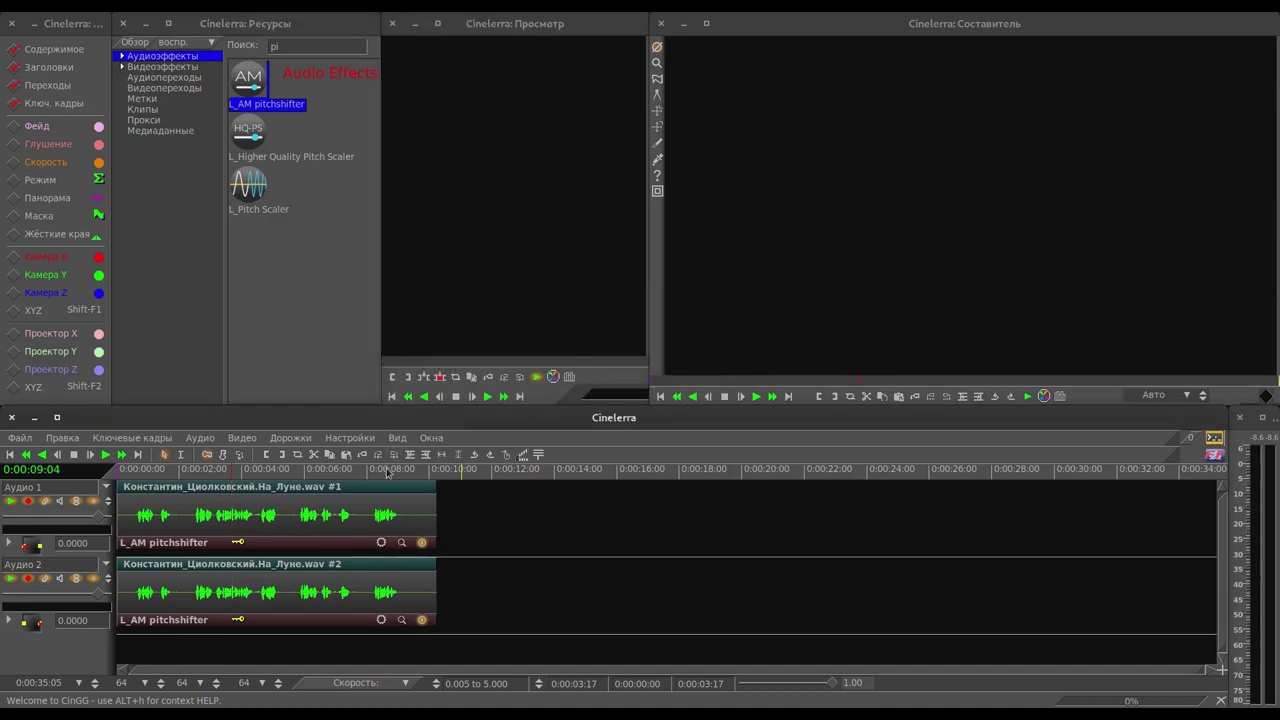
Step: Play the pitch-shifted recording from the beginning
{"action": "left_click", "coordinate": [10, 455]}
{"action": "left_click", "coordinate": [104, 455]}
{"action": "left_click", "coordinate": [442, 456]}
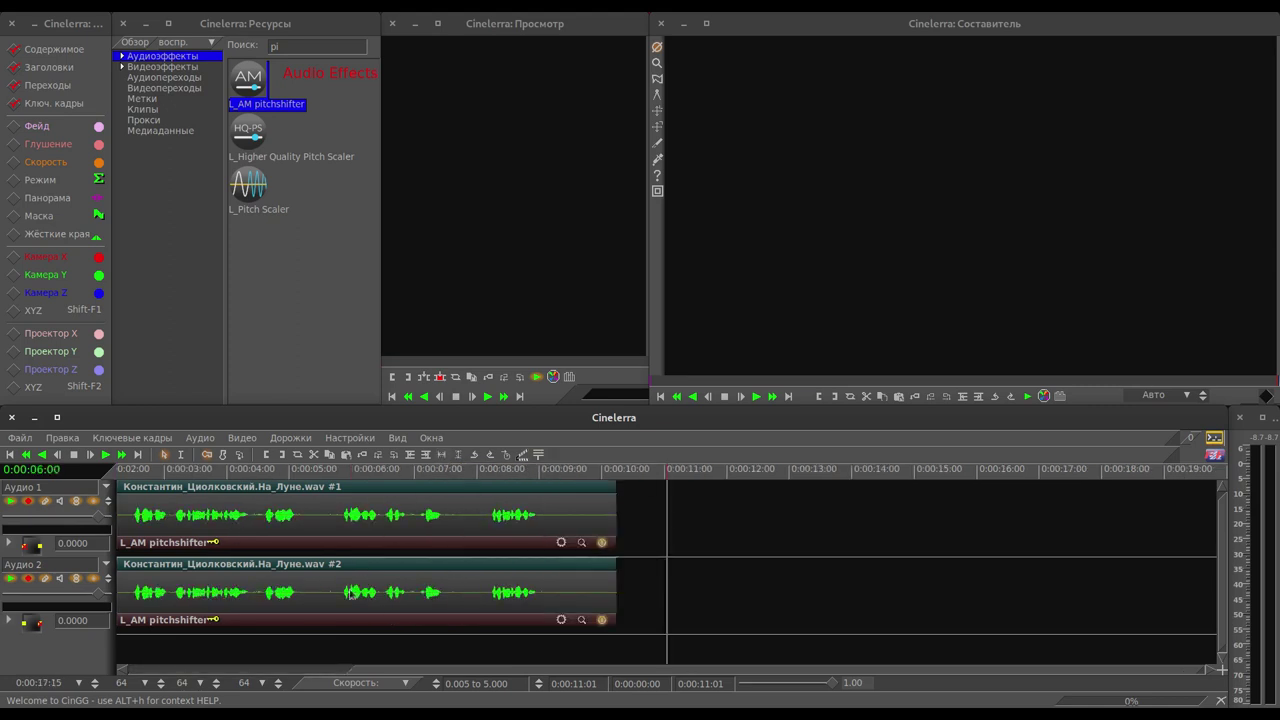
Step: Delete the silent stretches from both tracks: before the first phrase, between the phrase groups, and after the last phrase
{"action": "left_click", "coordinate": [288, 672]}
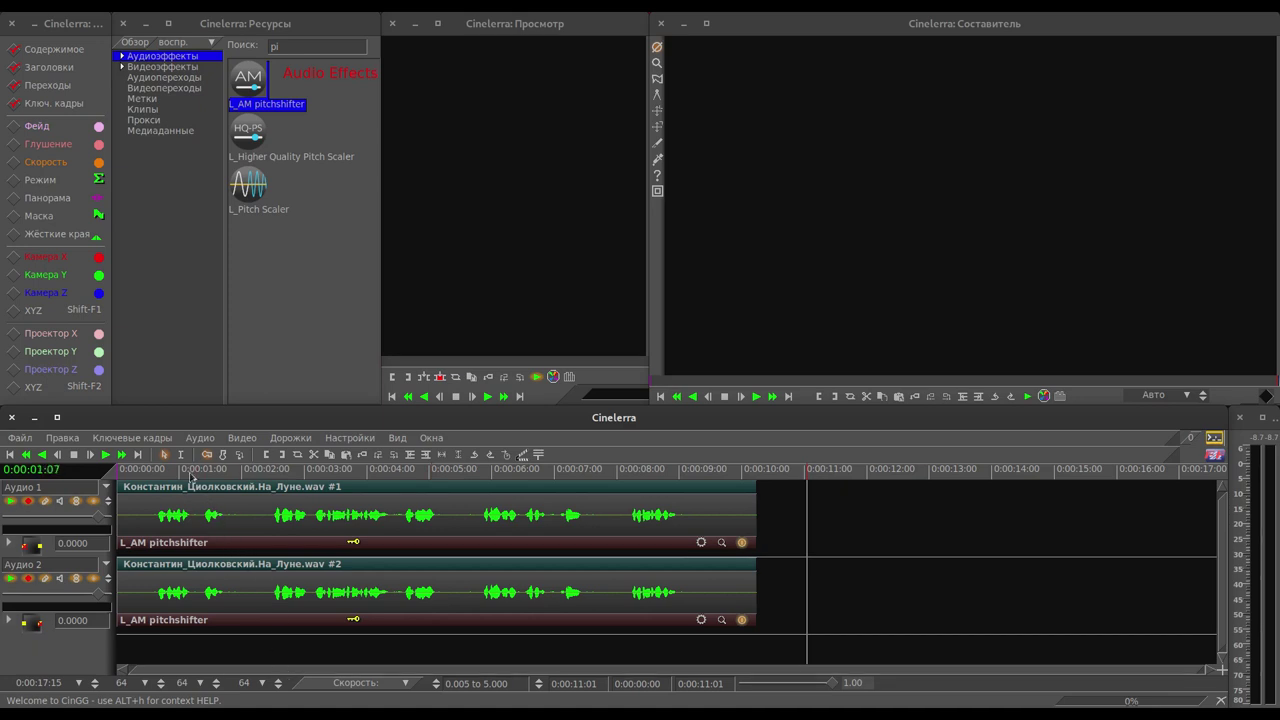
{"action": "left_click_drag", "start_coordinate": [152, 512], "coordinate": [115, 525]}
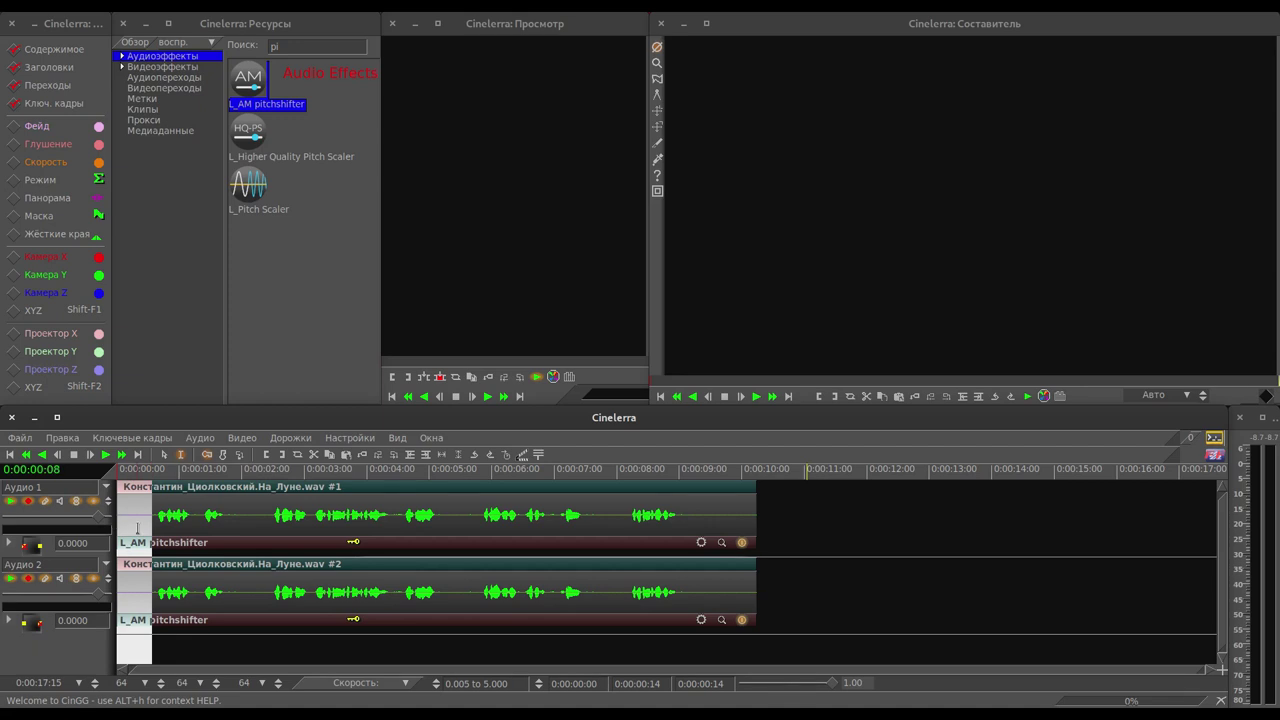
{"action": "key", "text": "Delete"}
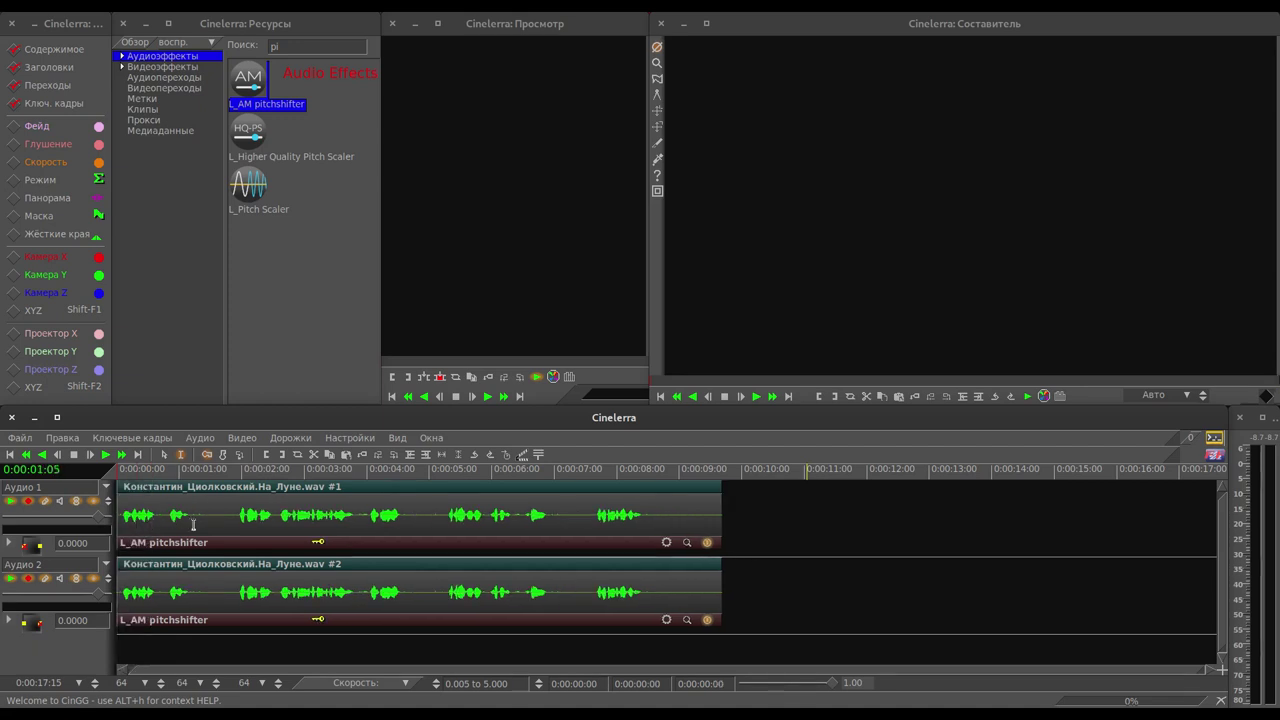
{"action": "left_click_drag", "start_coordinate": [193, 525], "coordinate": [236, 522]}
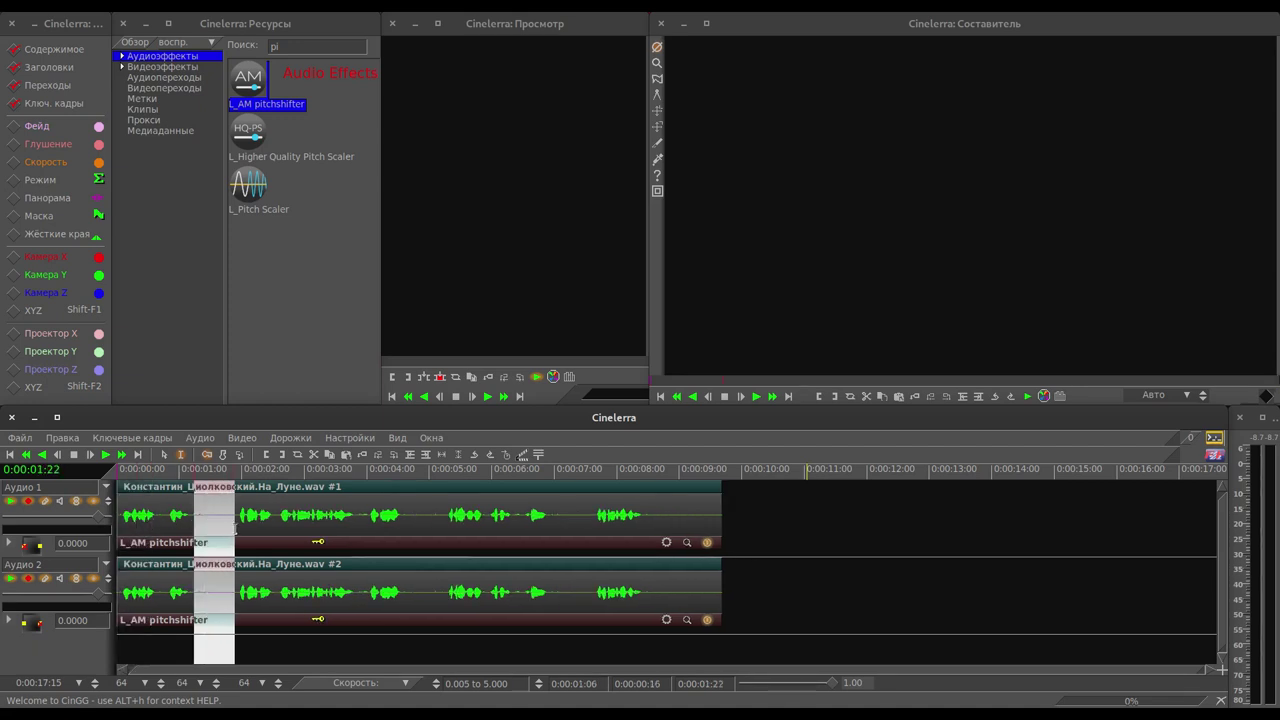
{"action": "key", "text": "Delete"}
{"action": "left_click_drag", "start_coordinate": [364, 523], "coordinate": [403, 528]}
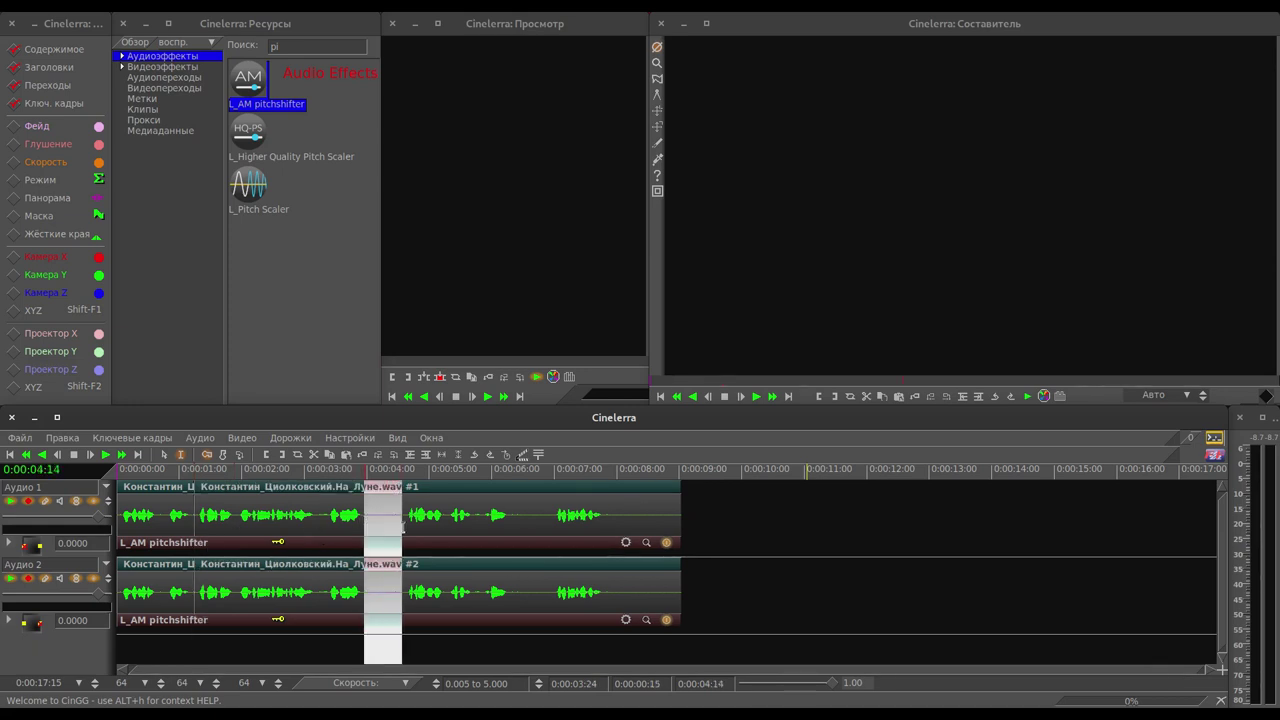
{"action": "key", "text": "Delete"}
{"action": "left_click_drag", "start_coordinate": [472, 524], "coordinate": [607, 528]}
{"action": "key", "text": "Delete"}
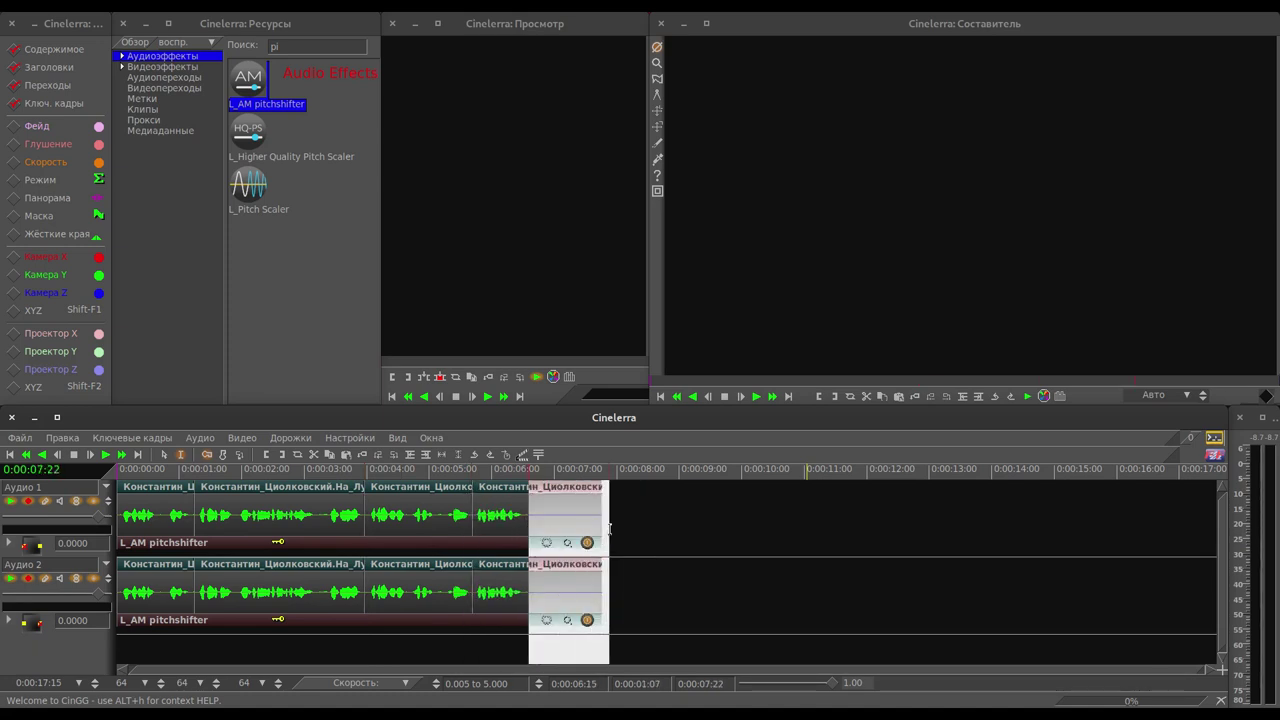
{"action": "key", "text": "Delete"}
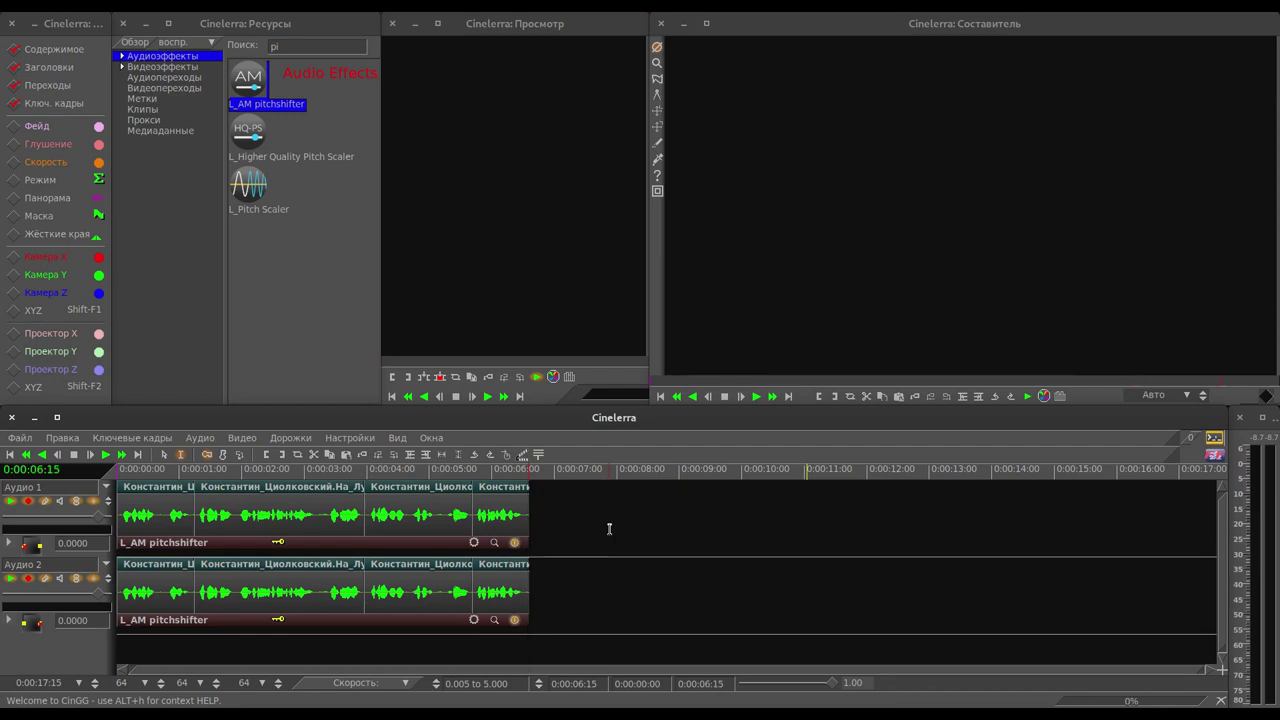
Step: Play the trimmed recording from the beginning to check the removed pauses
{"action": "left_click", "coordinate": [11, 455]}
{"action": "left_click", "coordinate": [107, 459]}
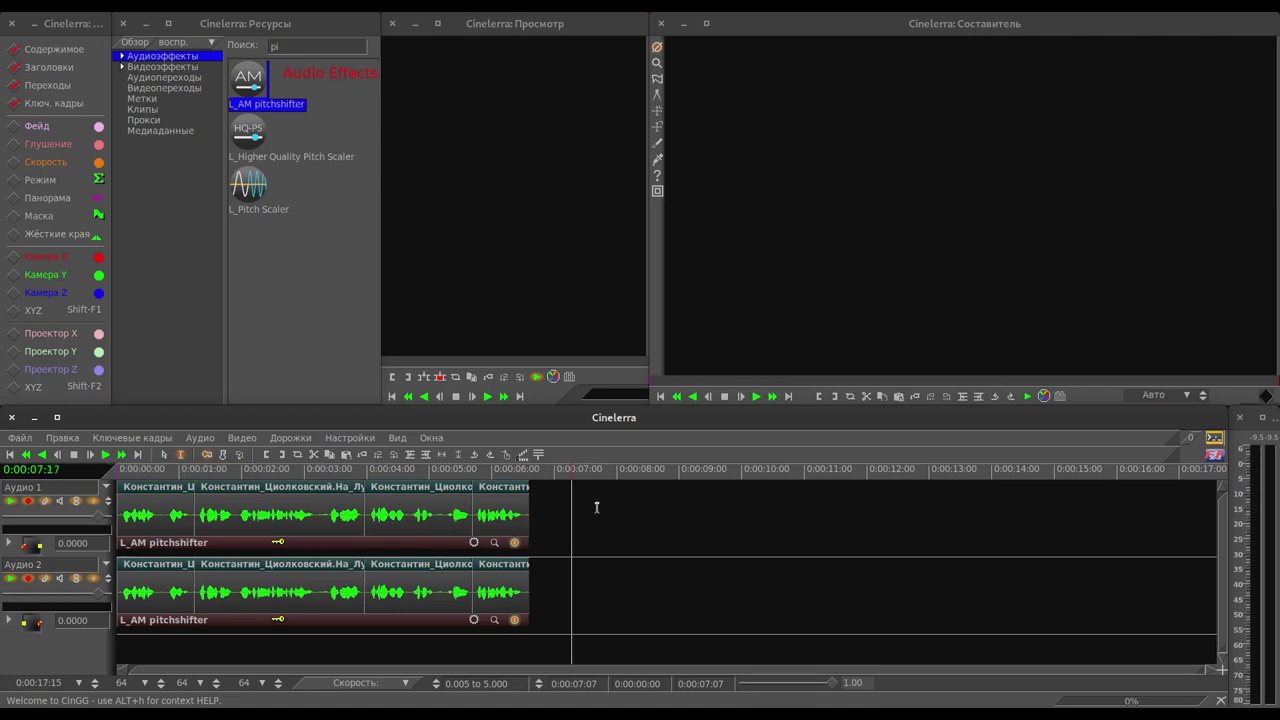
Step: Show the speed curves and delete all keyframes on both tracks from the start to 0:00:07:13
{"action": "left_click", "coordinate": [13, 164]}
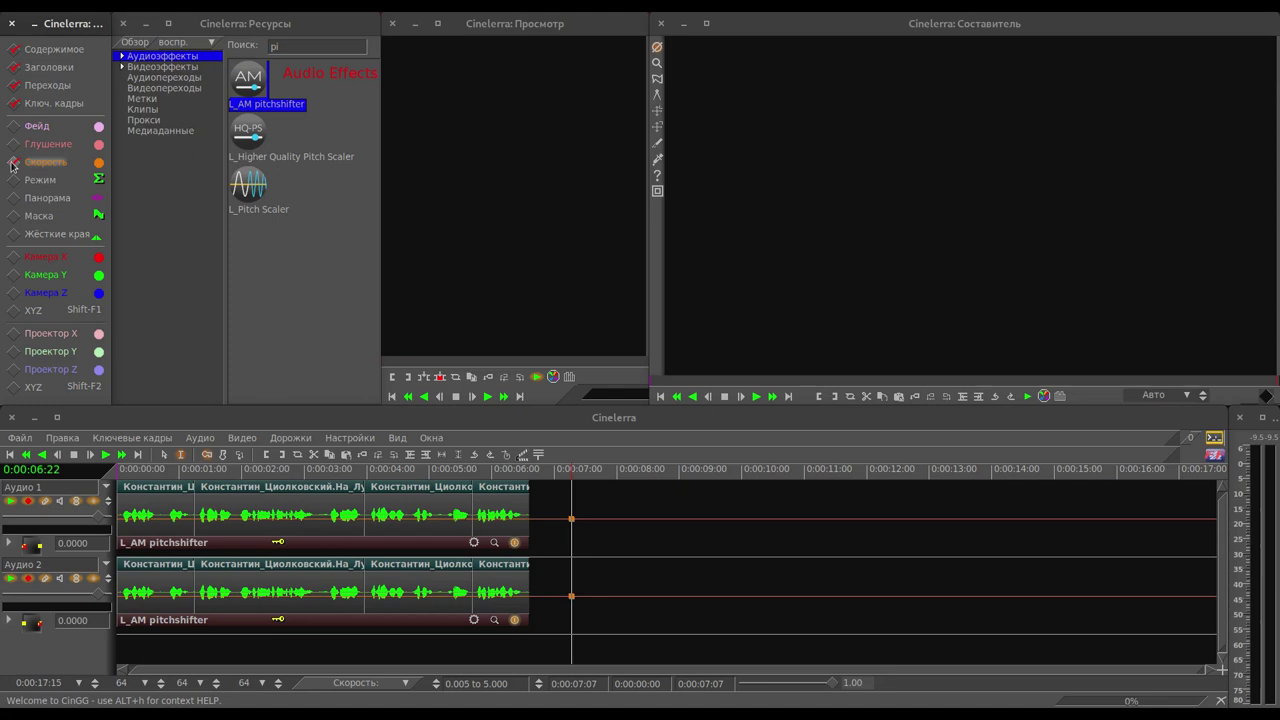
{"action": "left_click", "coordinate": [9, 455]}
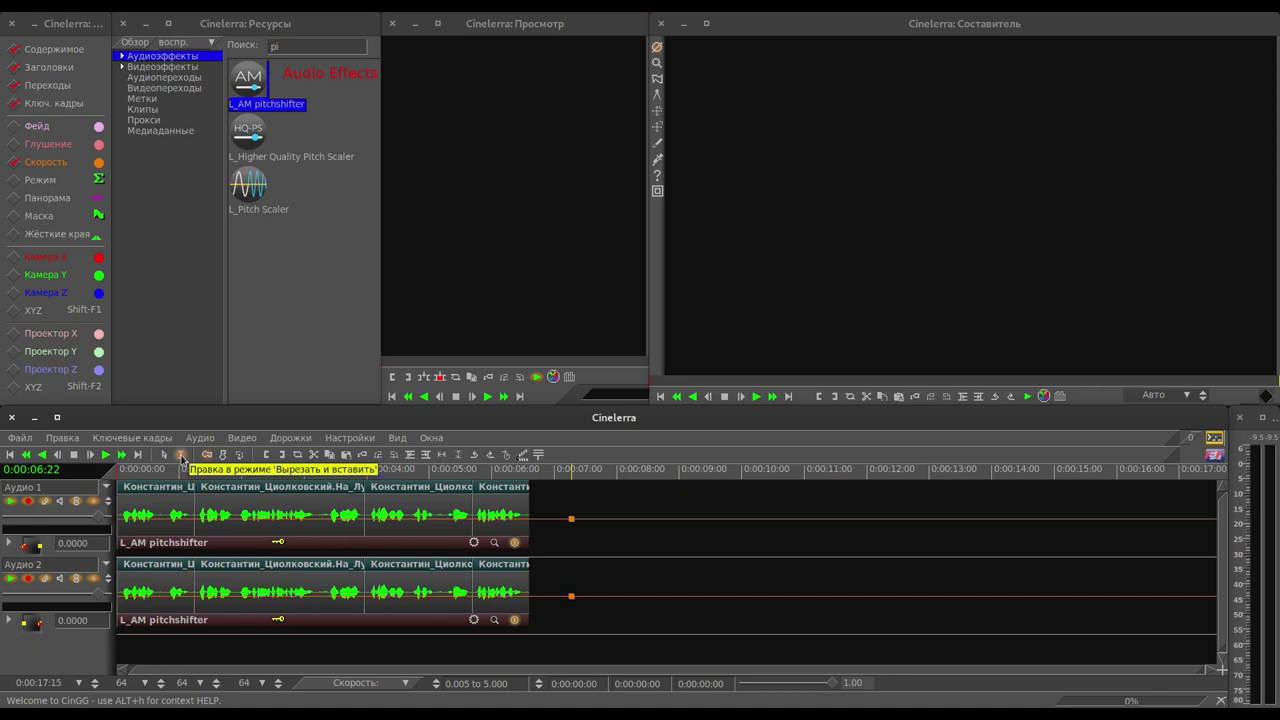
{"action": "left_click", "coordinate": [586, 497], "text": "shift"}
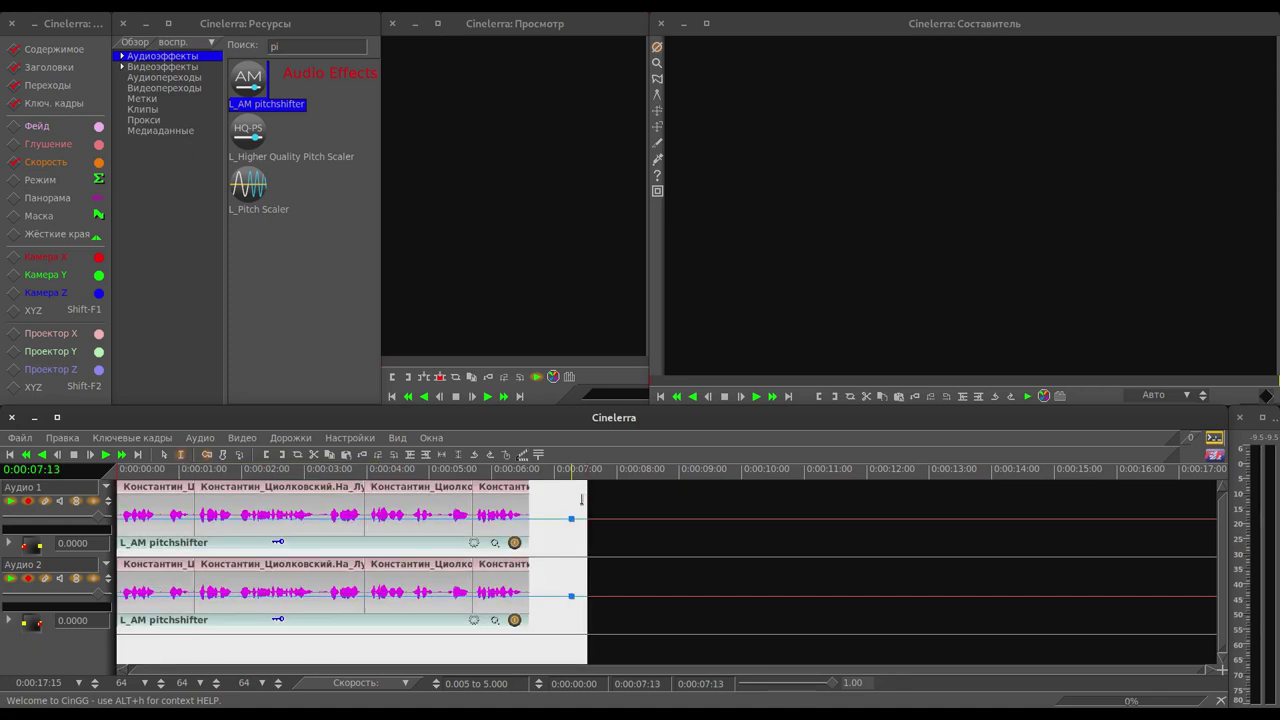
{"action": "left_click", "coordinate": [129, 439]}
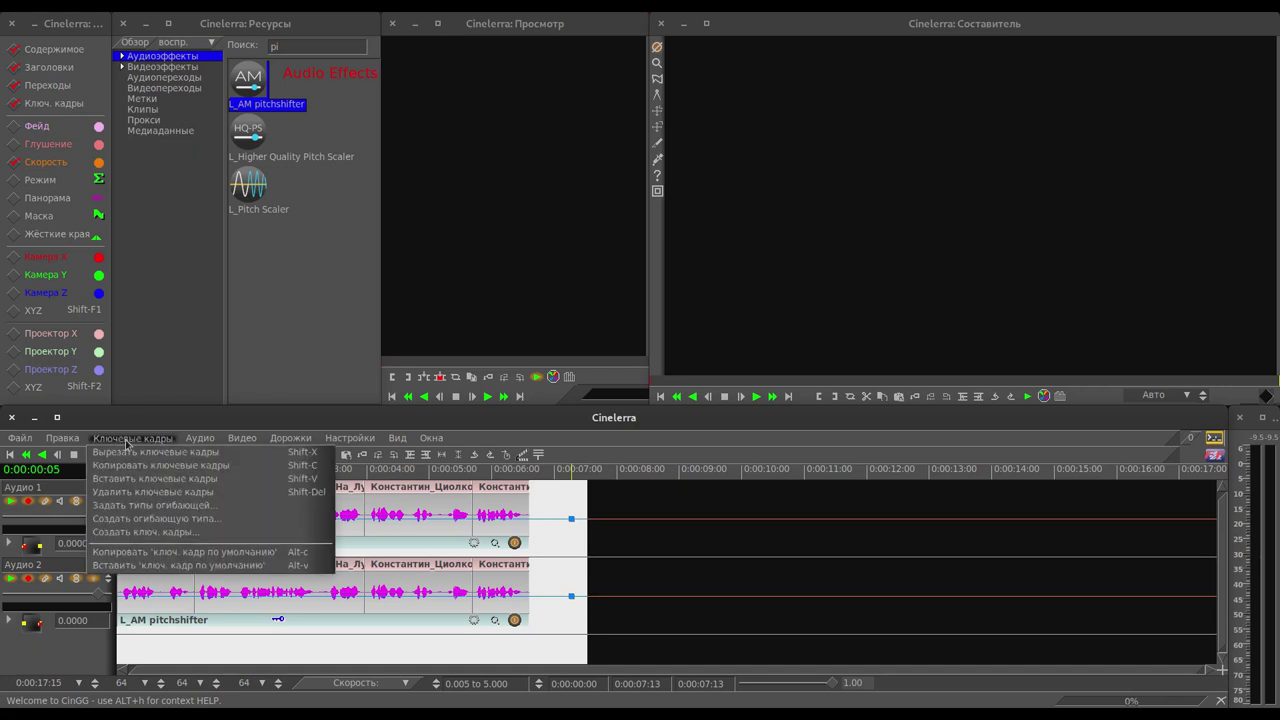
{"action": "left_click", "coordinate": [135, 491]}
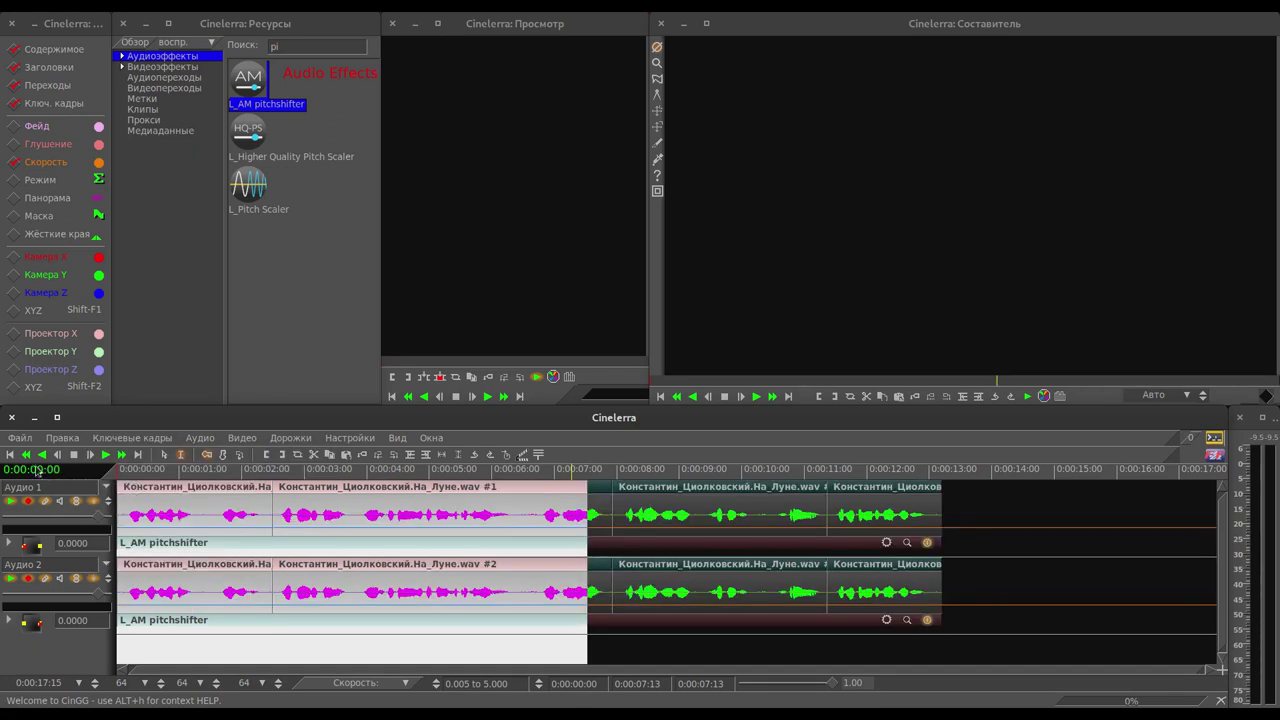
Step: Turn off the L_AM pitchshifter effect on both tracks and play the recording from the beginning
{"action": "left_click", "coordinate": [9, 454]}
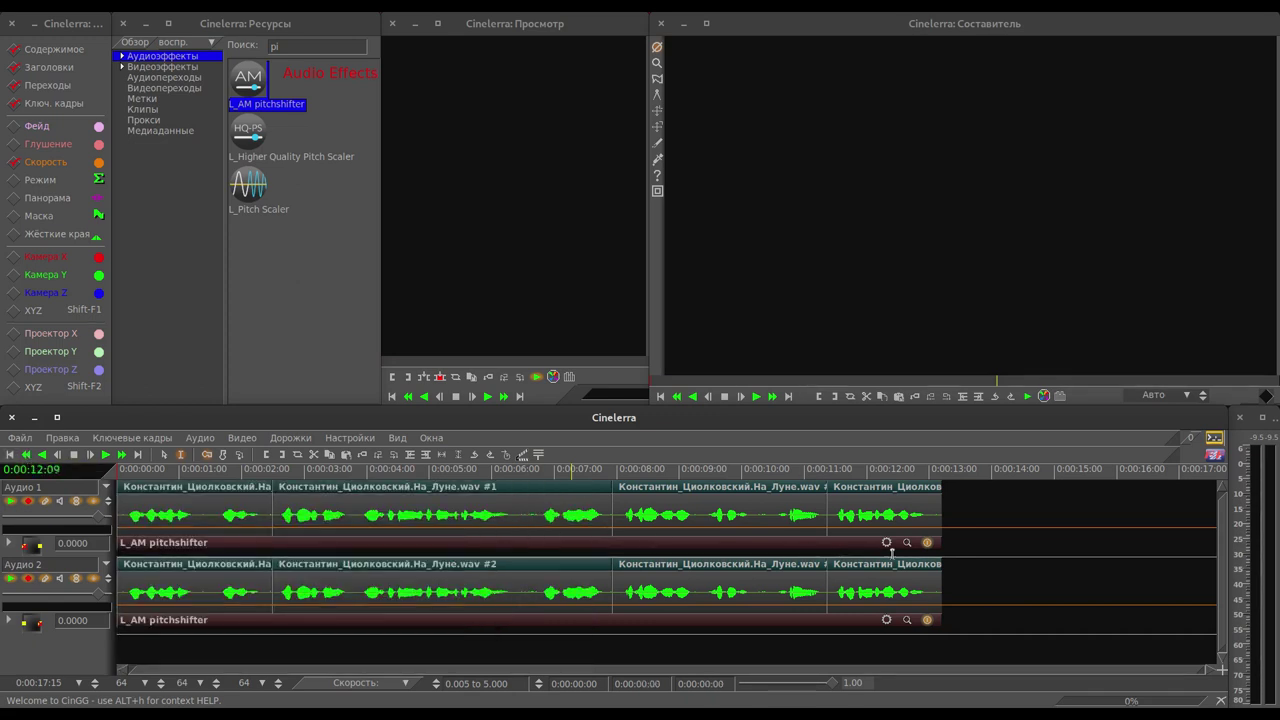
{"action": "left_click", "coordinate": [927, 620]}
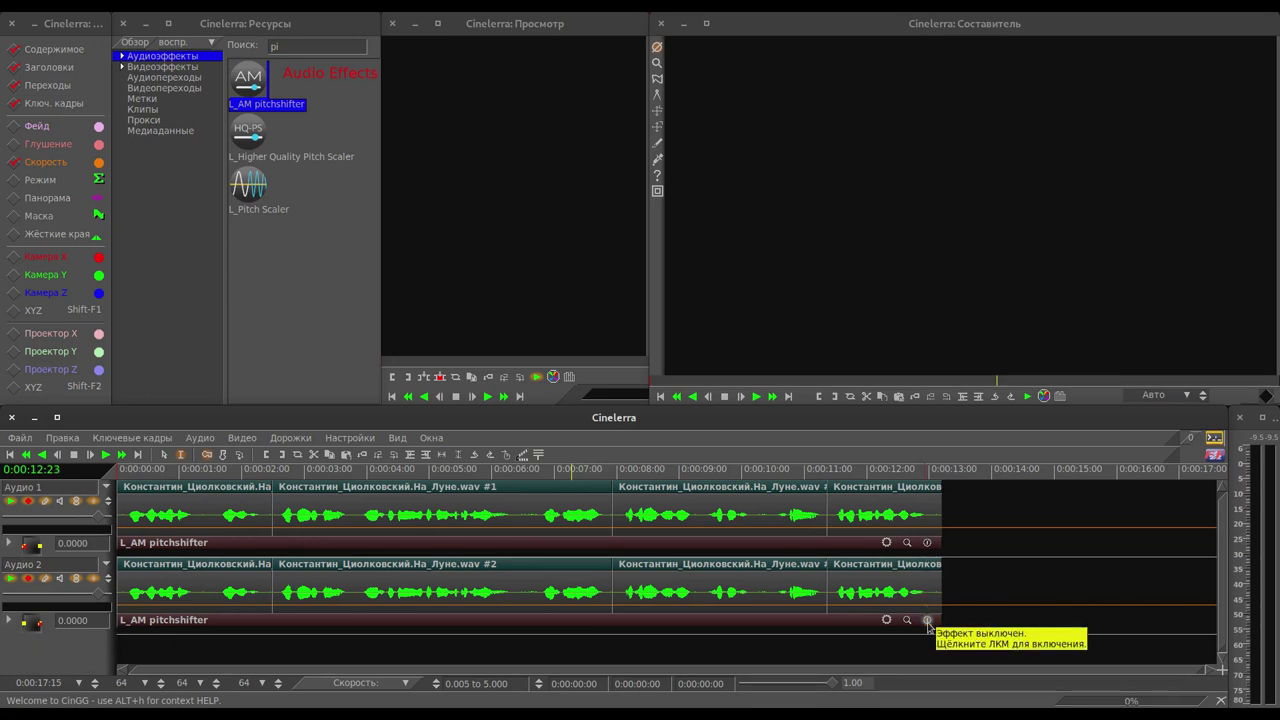
{"action": "left_click", "coordinate": [105, 455]}
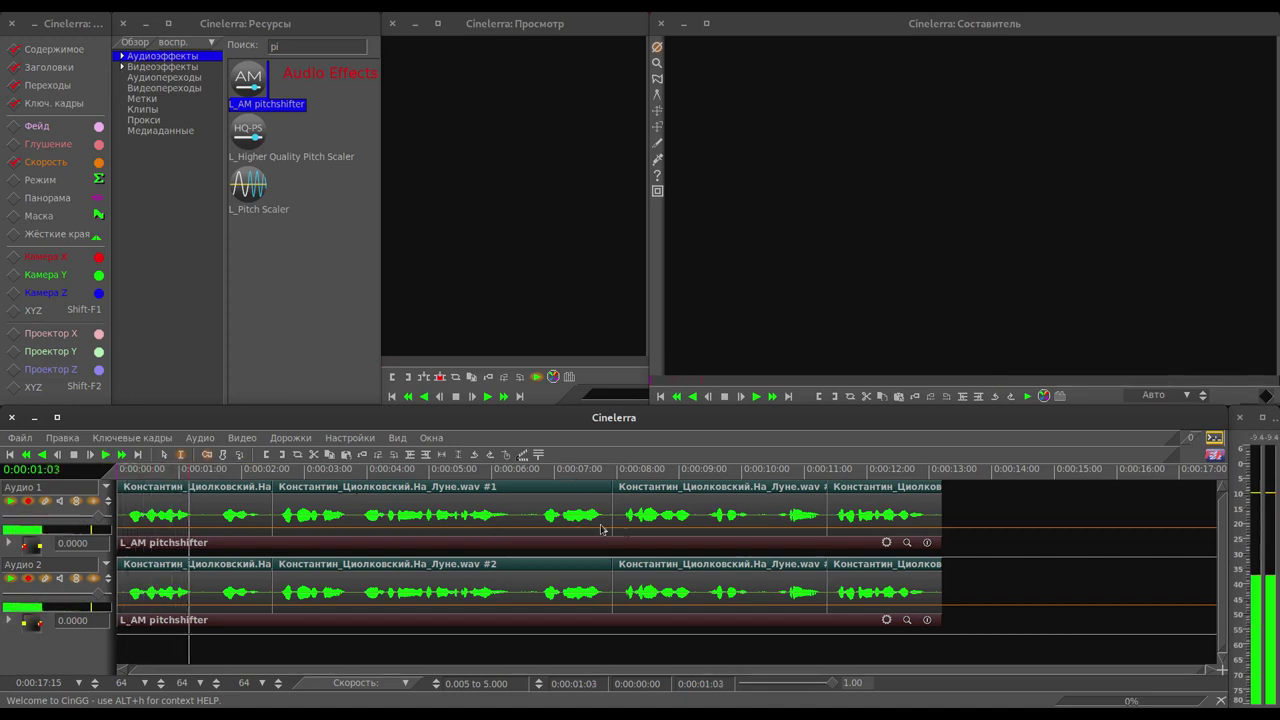